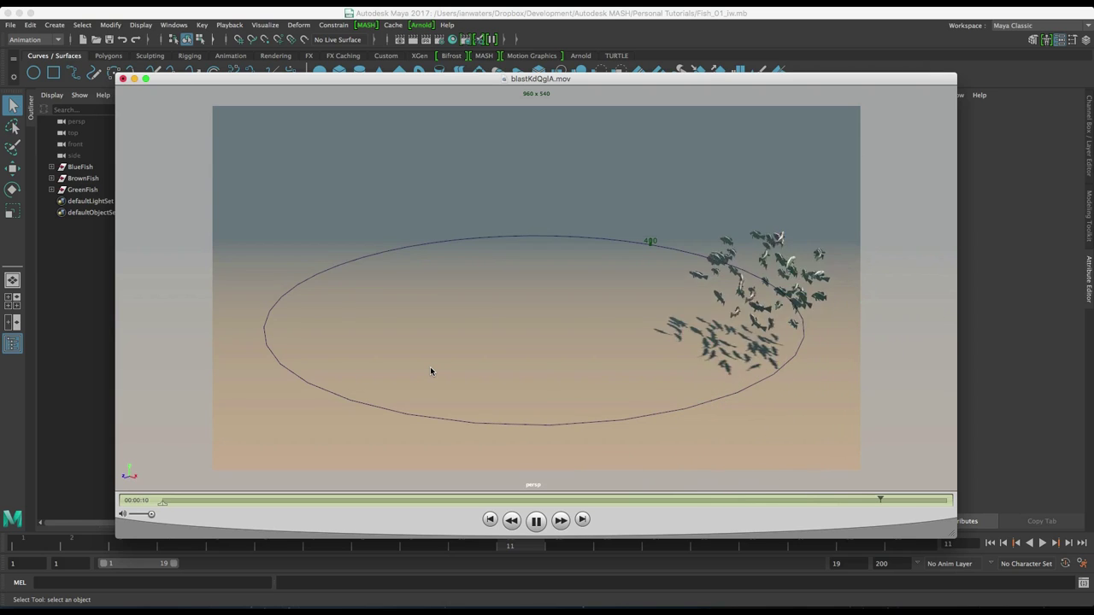
- Pause the fish-school preview movie and close QuickTime Player to return to Maya
key(space)
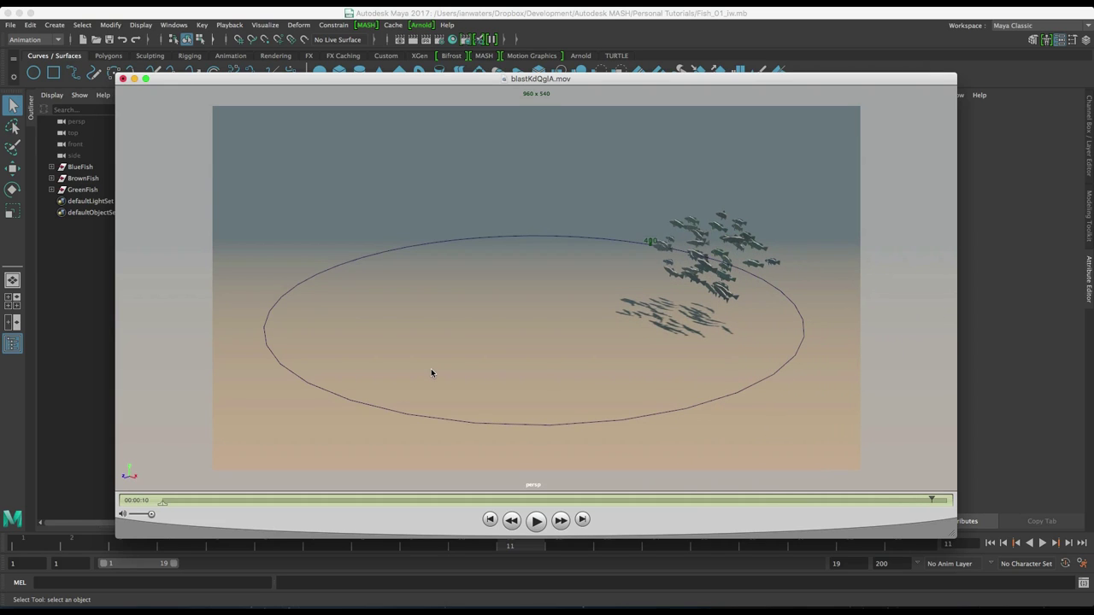
click(1006, 286)
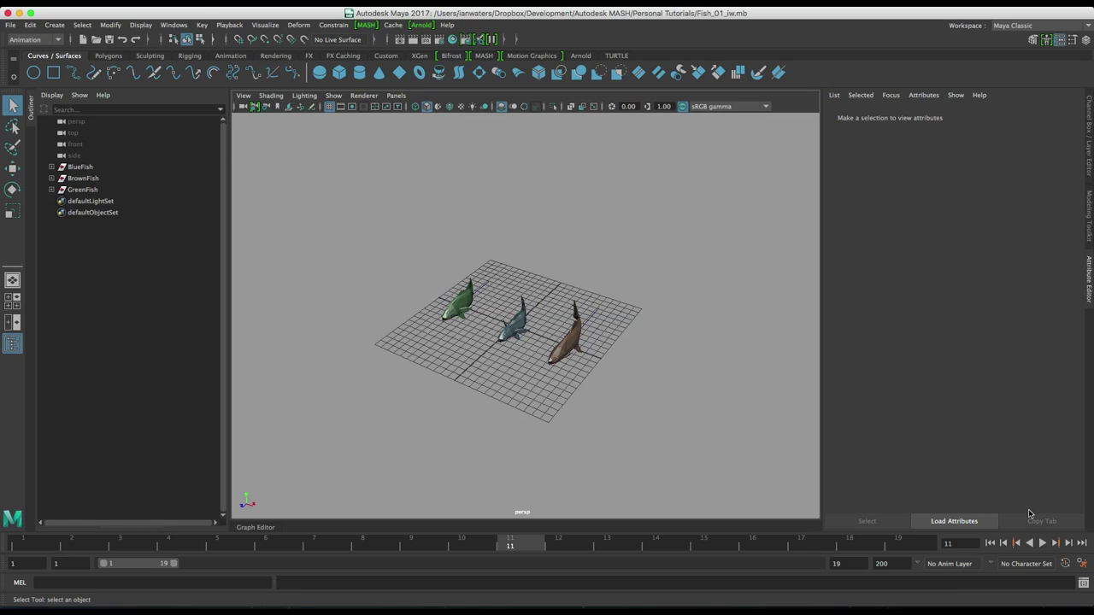
- Play the three fish's looping tail-swim animation over frames 1–19
click(1042, 545)
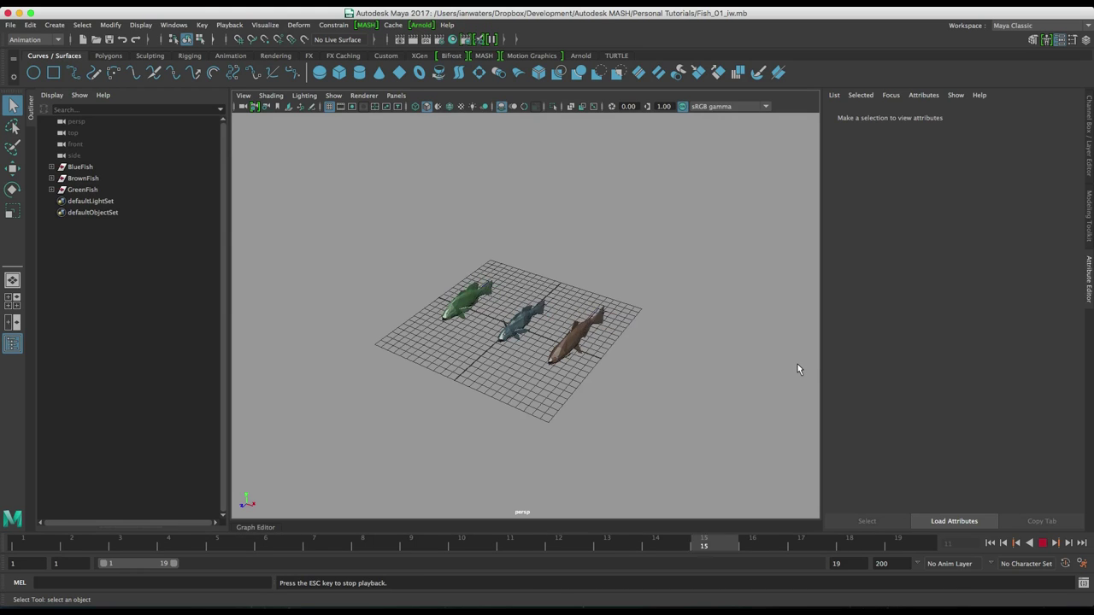
- Stop playback and extend the timeline end time to 300 frames
click(835, 547)
click(837, 562)
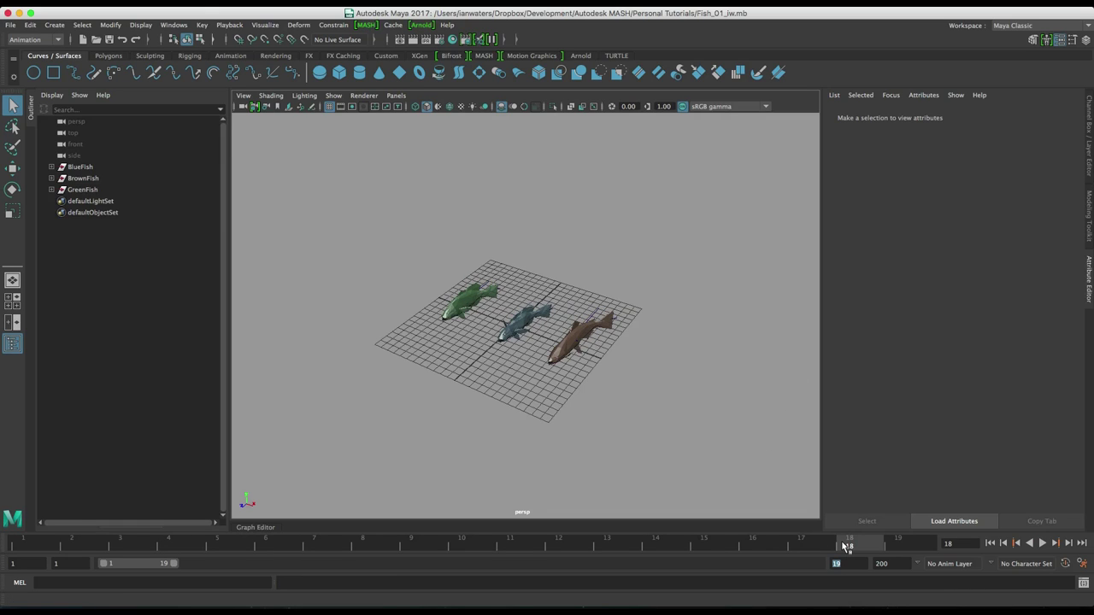
text(300)
key(Return)
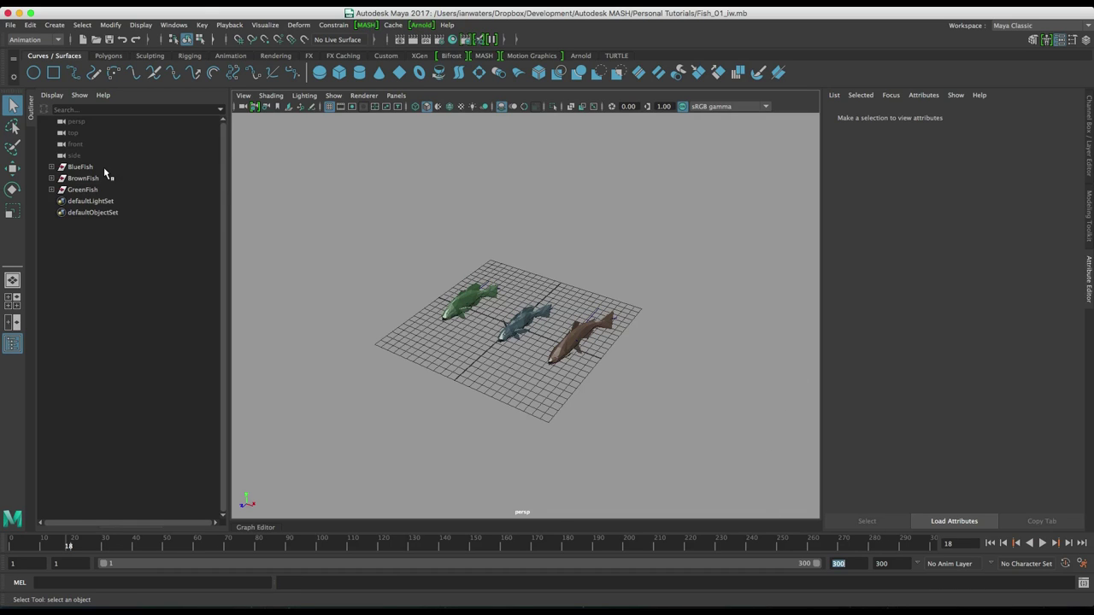
- Create a MASH network from the three fish with 30 points and Distance X 0
drag(103, 168, 101, 189)
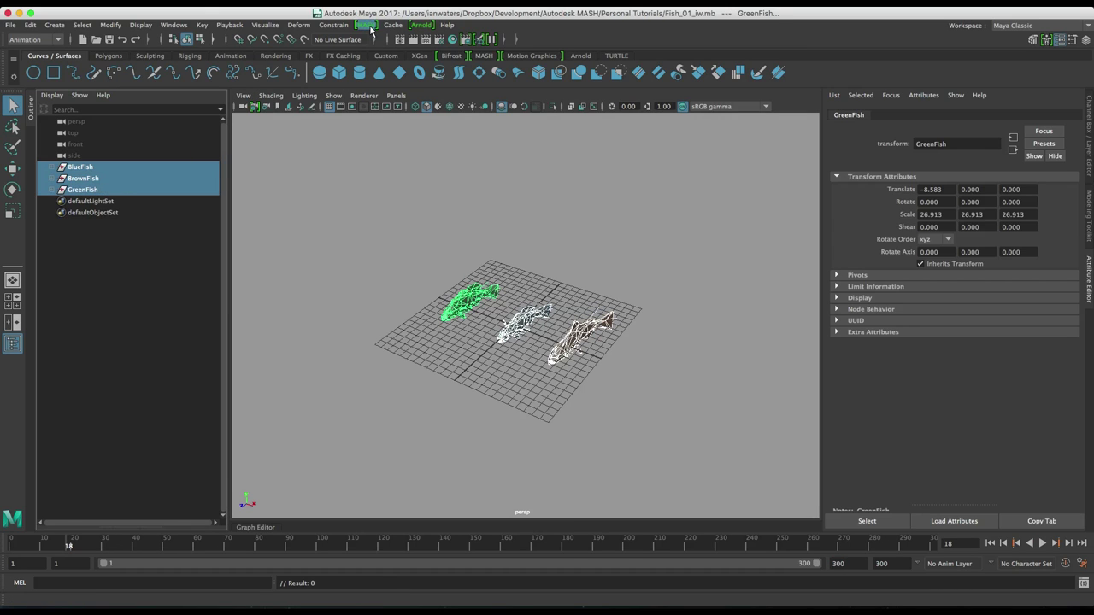
click(368, 26)
click(380, 45)
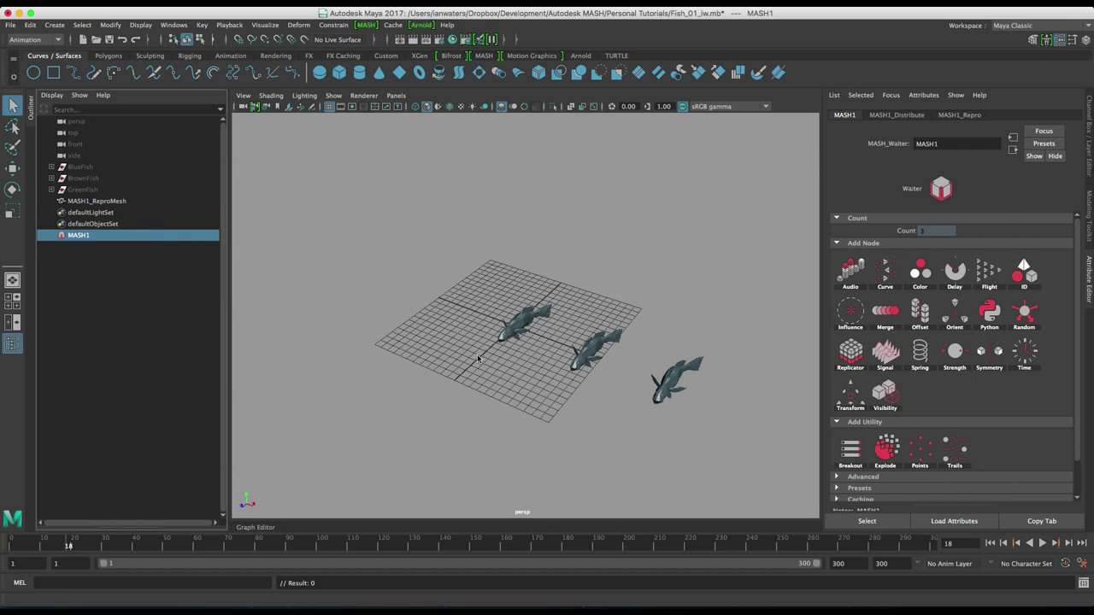
click(895, 116)
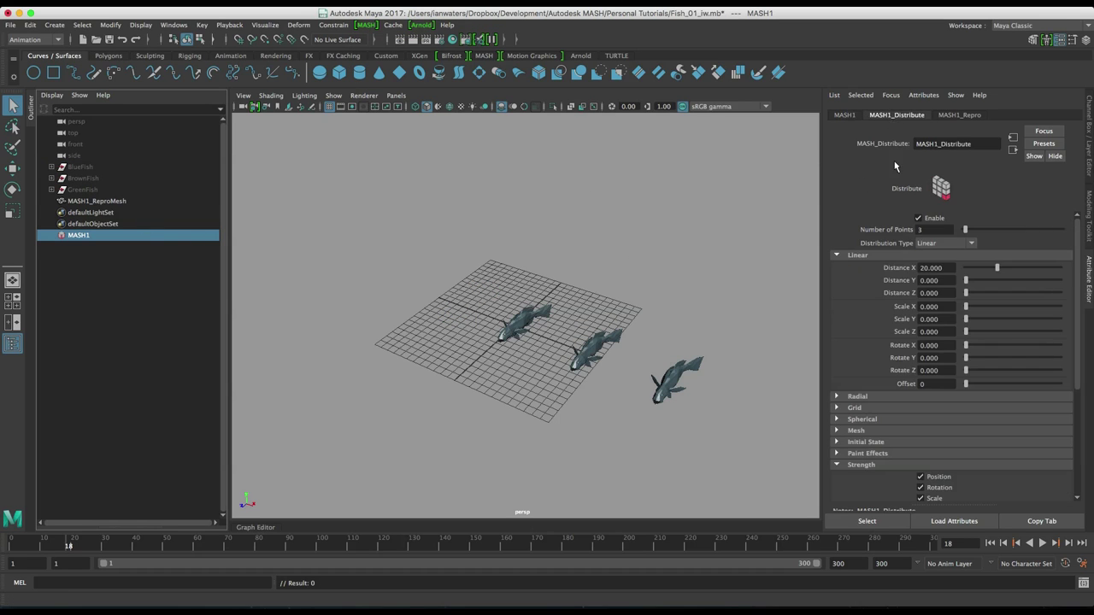
click(938, 230)
text(0)
key(Return)
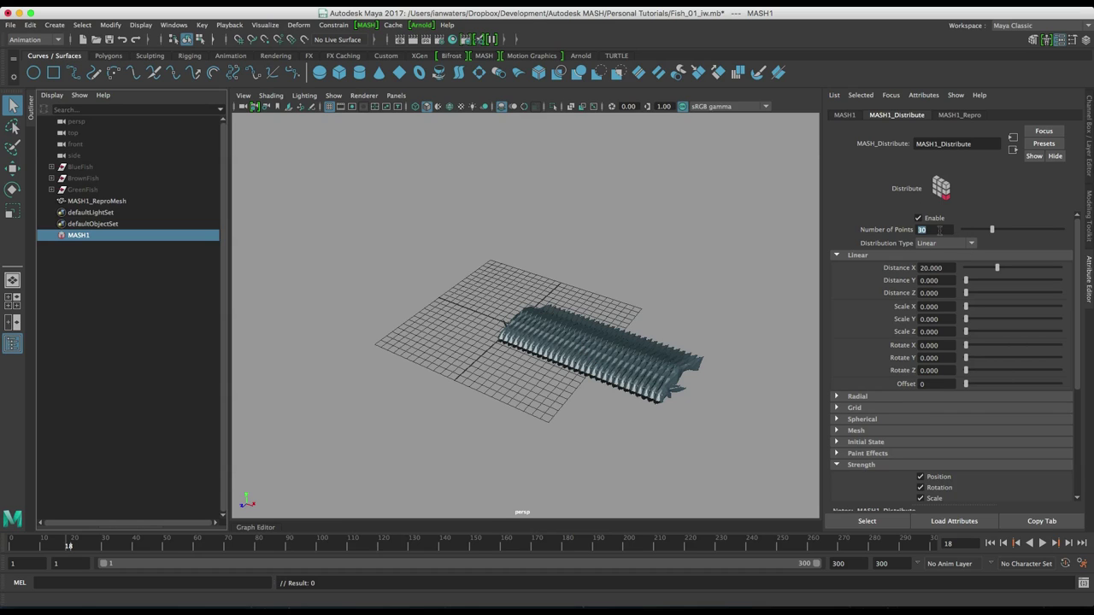
drag(995, 268, 966, 268)
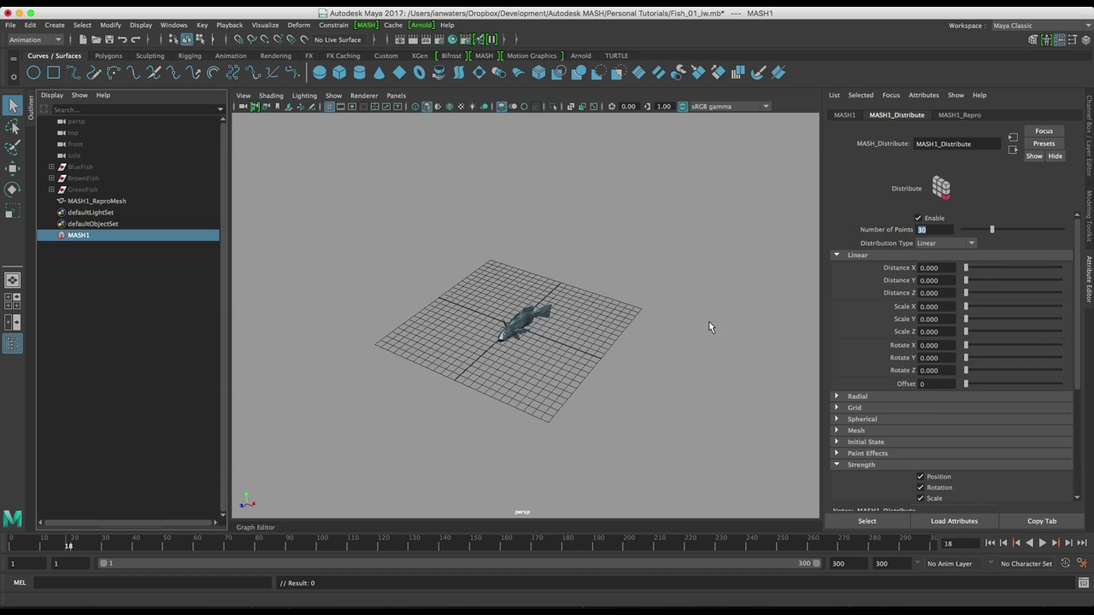
- Show the MASH1 Waiter node's Count and Add Node icons in the Attribute Editor
click(845, 114)
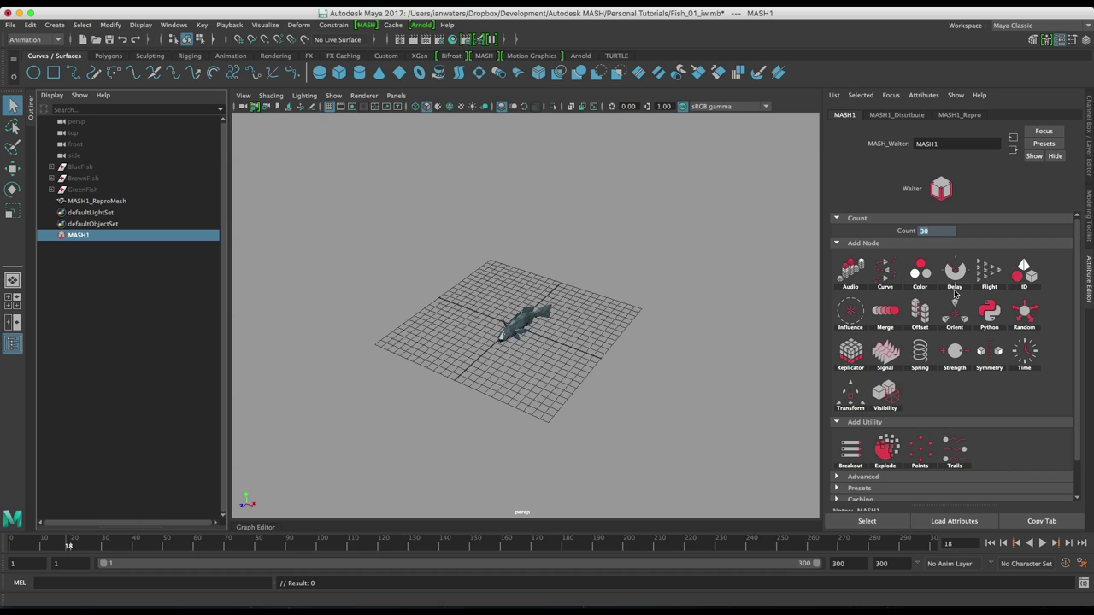
- Add a Flight node to the MASH network and set its zone Display Type to None
click(999, 279)
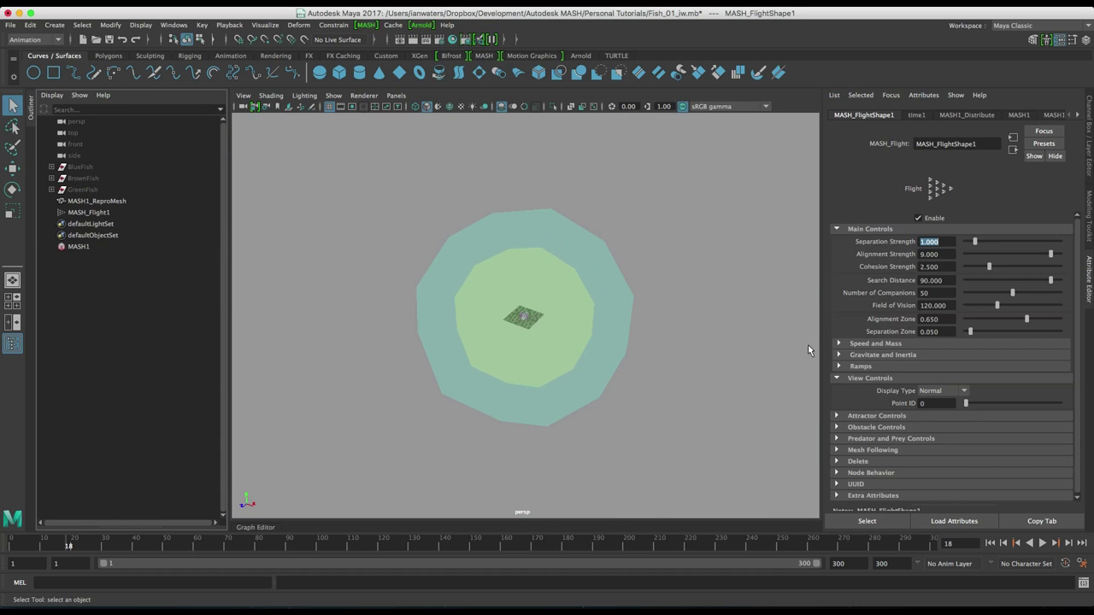
click(943, 391)
click(931, 454)
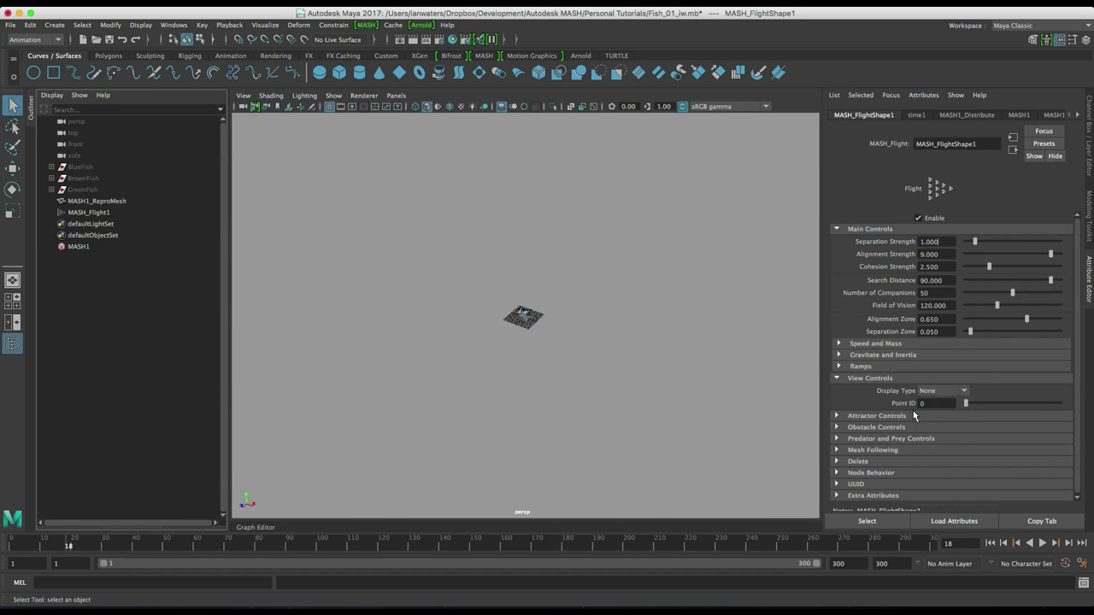
alt+drag(723, 346, 703, 332)
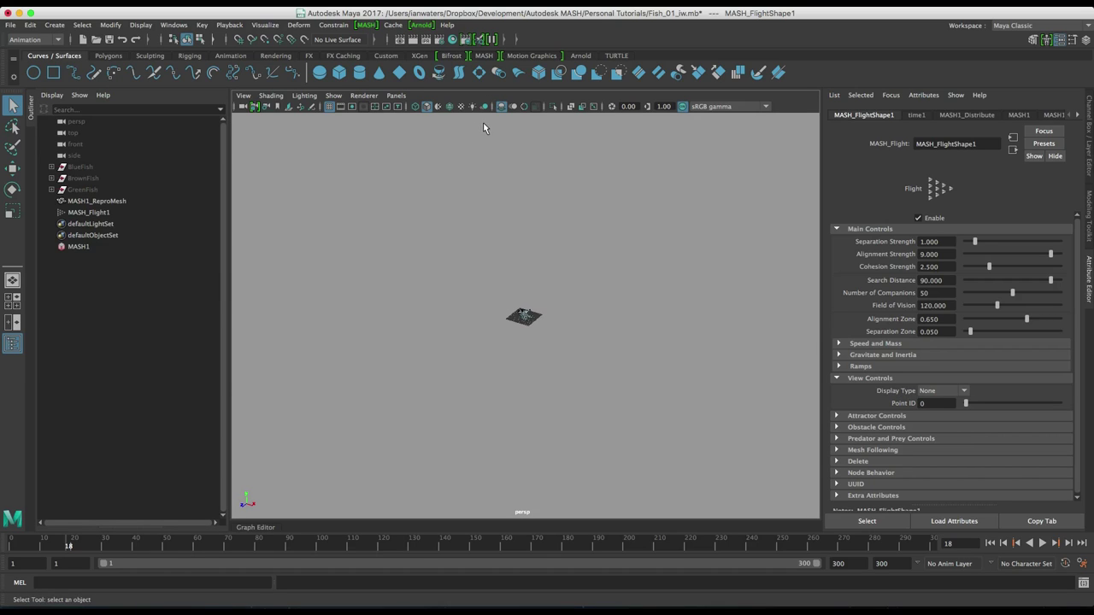
- Preview the flocking simulation, then select the three source fish
click(1041, 544)
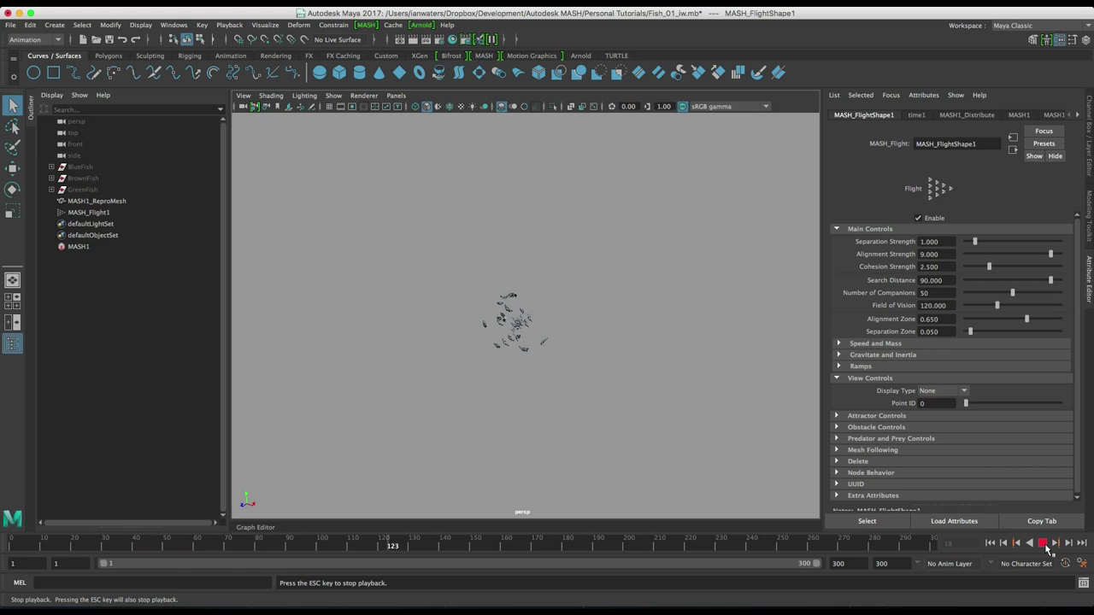
click(1047, 544)
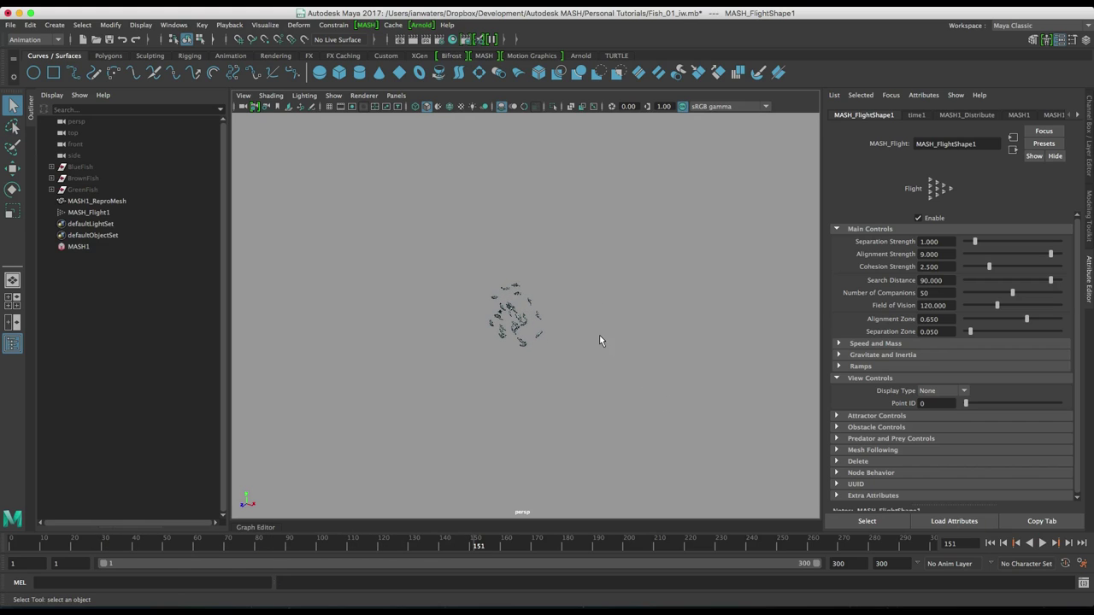
drag(116, 168, 128, 189)
- Set the three source fish's Rotate X to -90 in the Channel Box
key(ctrl+a)
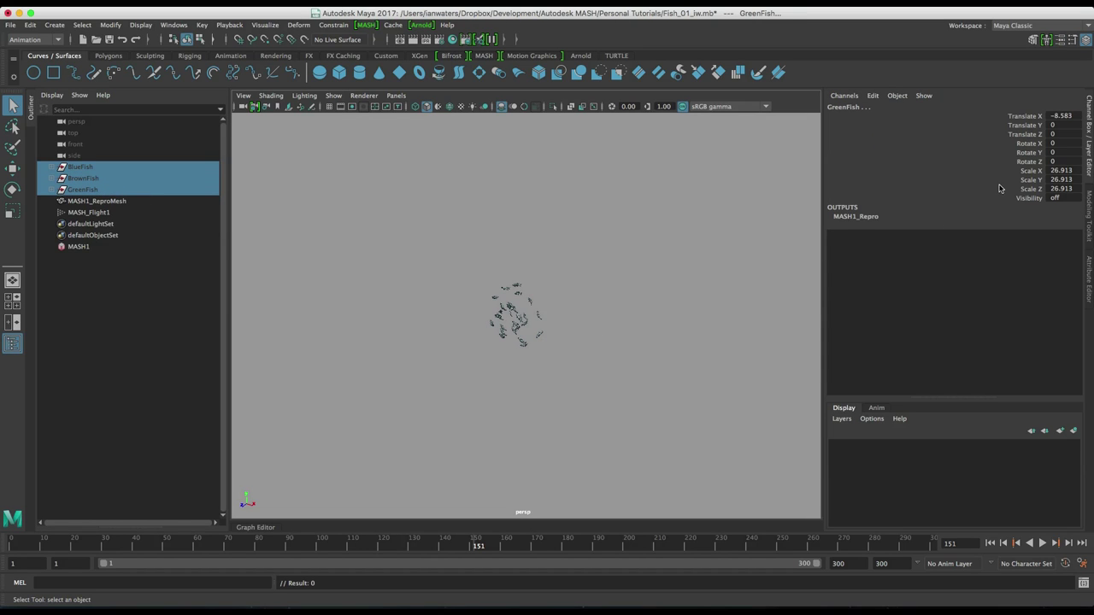
click(1067, 144)
text(-90)
key(Return)
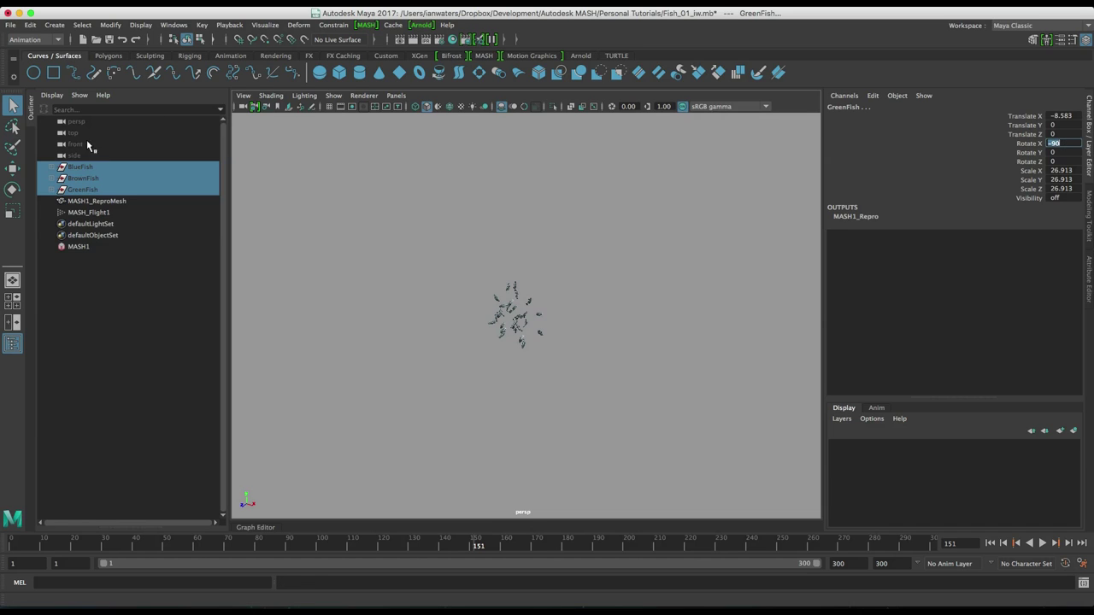
- Select MASH_Flight1 and replay the flocking simulation from the start frame
click(113, 214)
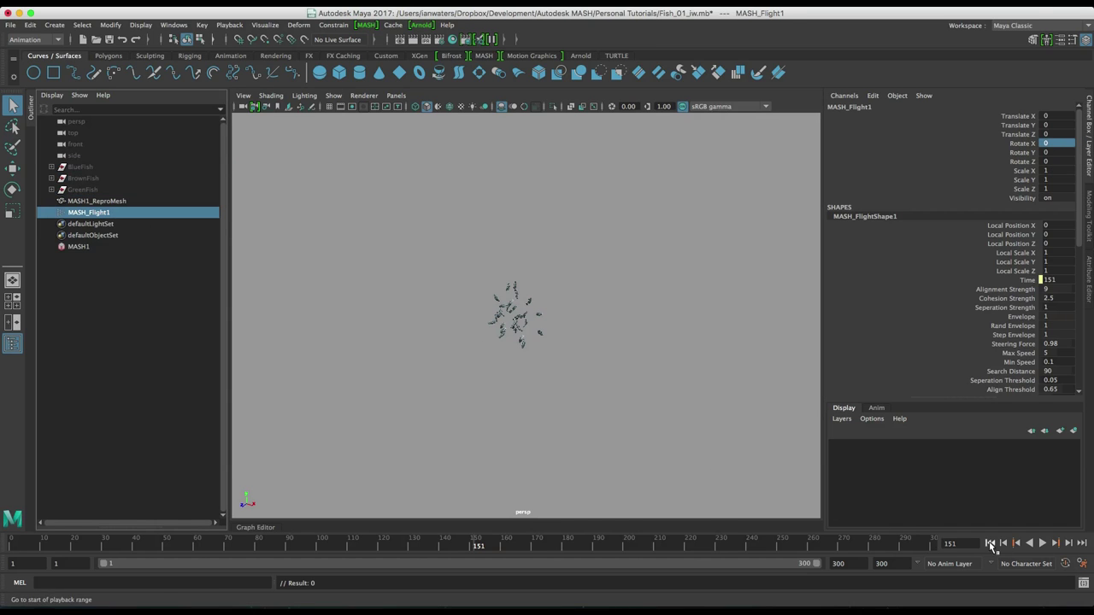
click(990, 543)
click(1043, 543)
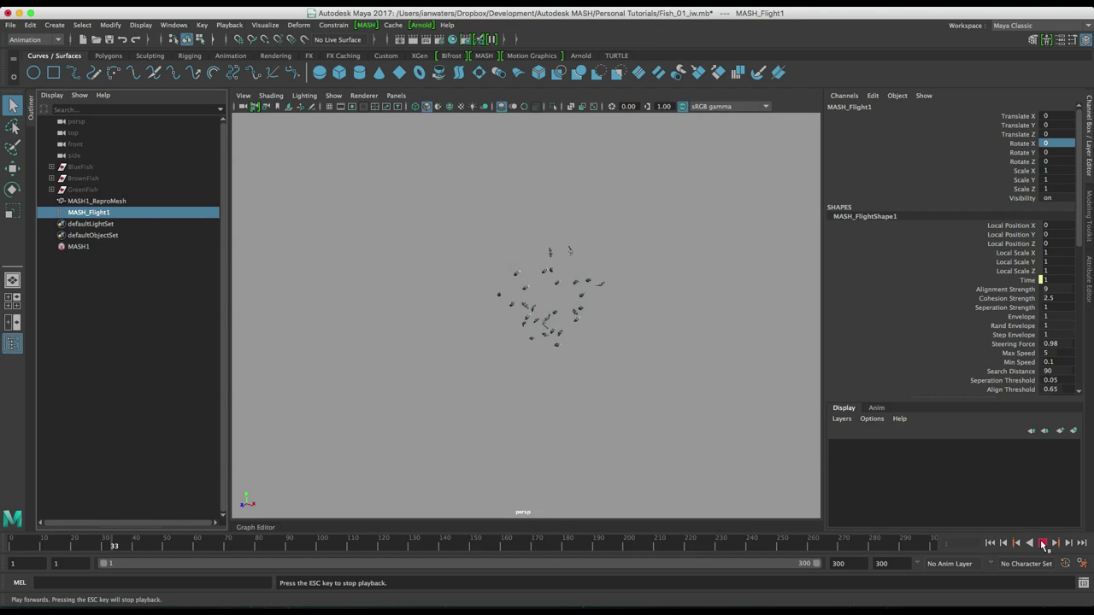
click(1043, 543)
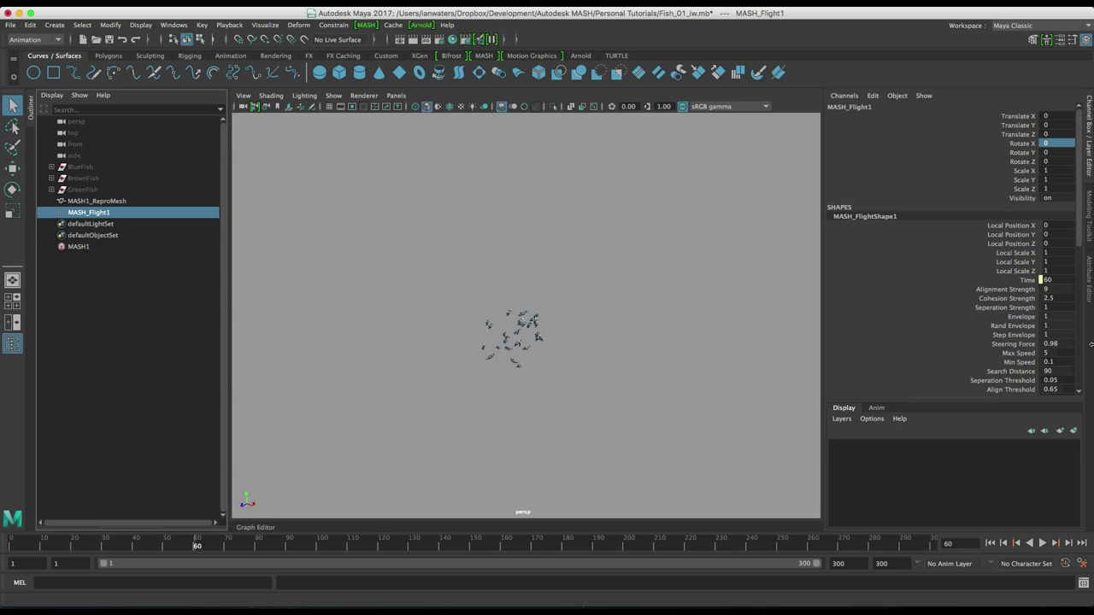
- Show MASH_FlightShape1's Main Controls with separation, alignment and cohesion strengths
click(1090, 295)
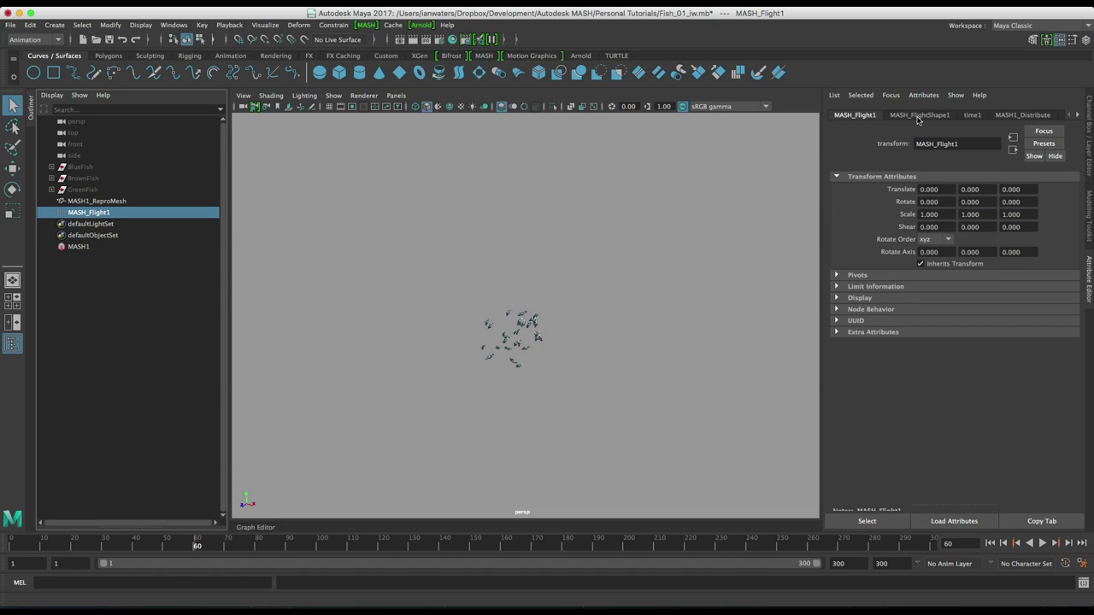
click(919, 116)
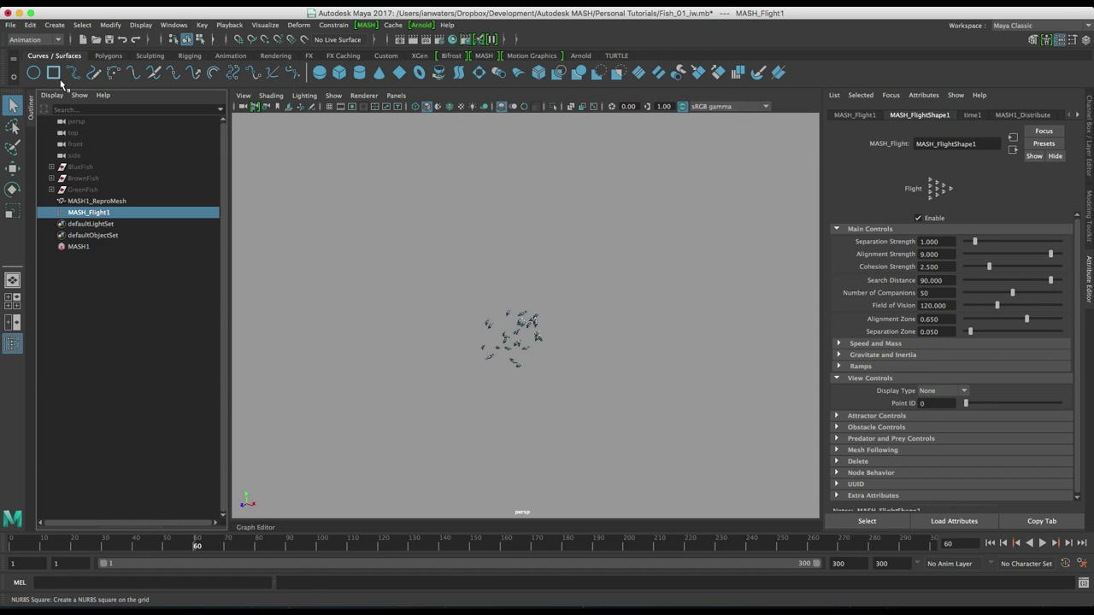
- Create a NURBS circle scaled up around the fish school, plus a locator
click(33, 73)
key(r)
drag(523, 318, 823, 371)
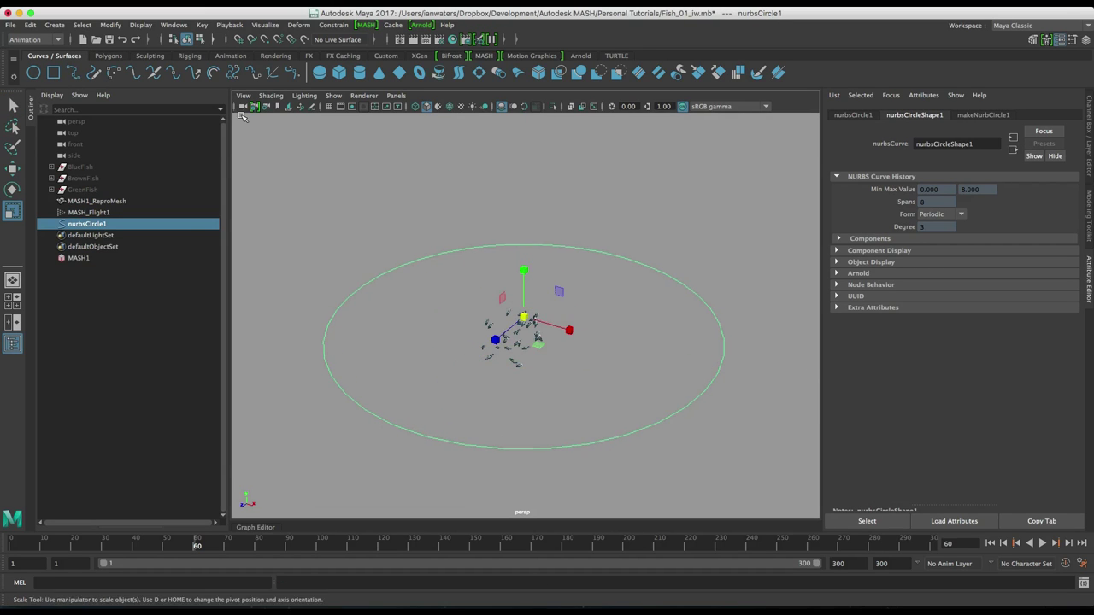
click(65, 26)
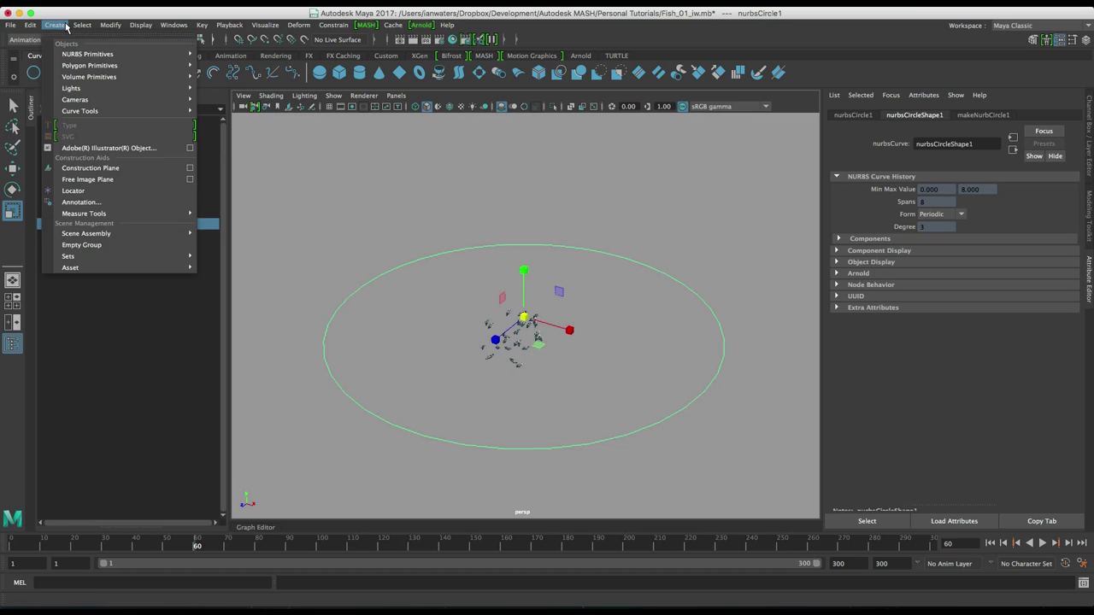
click(128, 194)
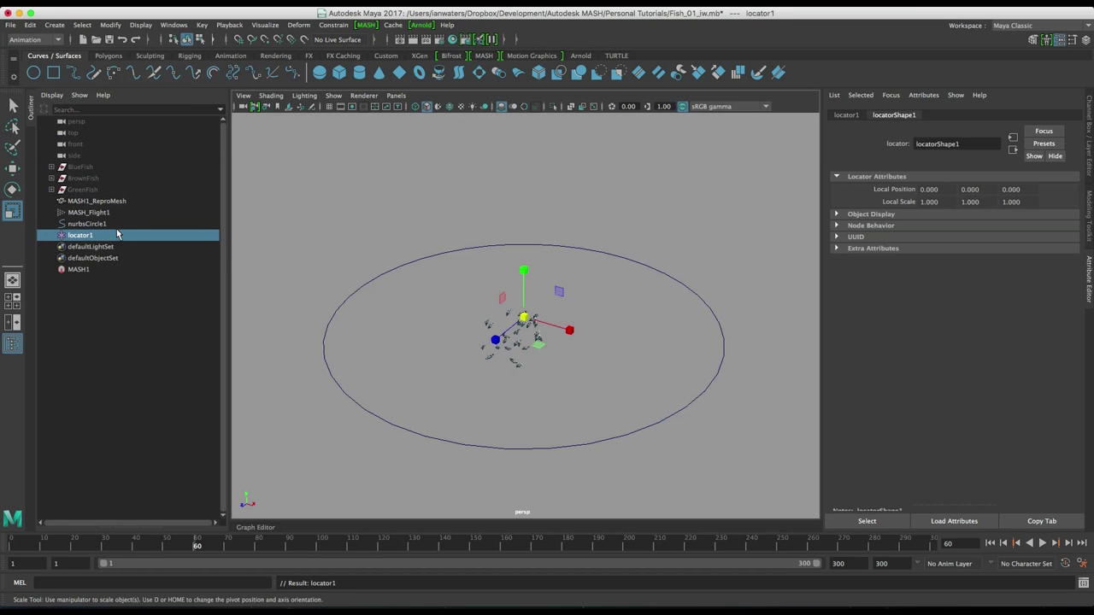
- Attach locator1 to nurbsCircle1 as a motion path and scale the locator up about sevenfold
click(114, 224)
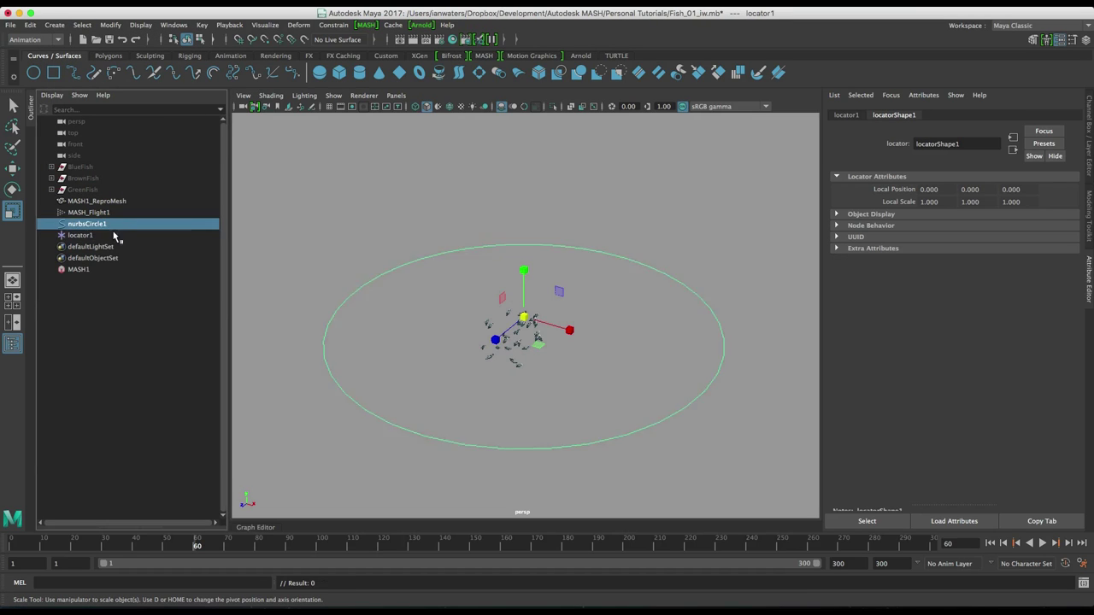
ctrl+click(111, 235)
click(340, 28)
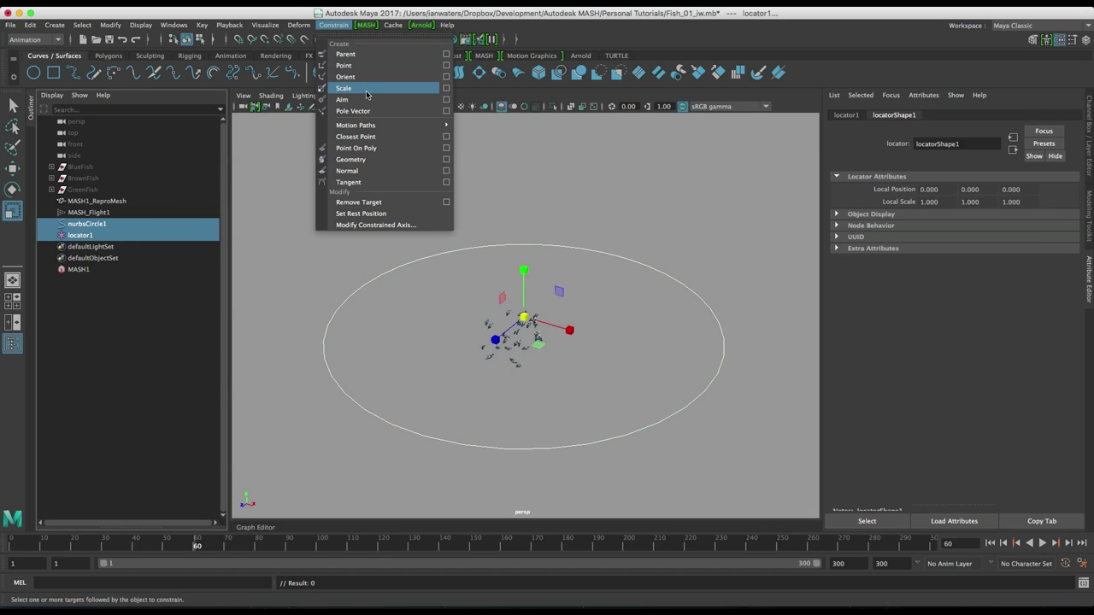
mouse_move(354, 117)
click(491, 135)
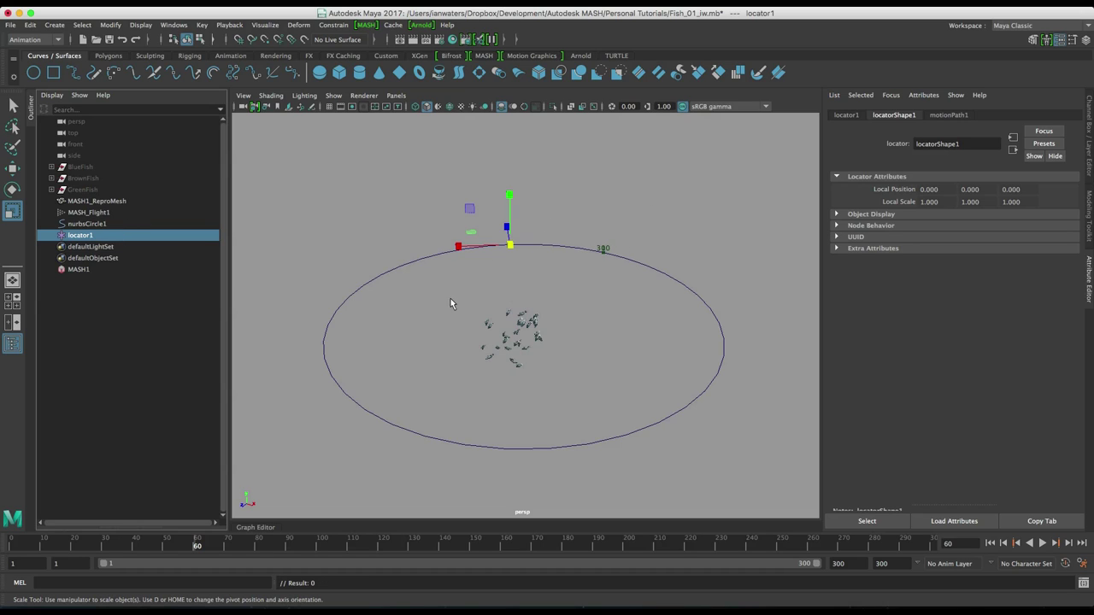
drag(509, 245, 518, 253)
- Play and scrub the timeline to test the locator circling over frames 1–300
key(alt+v)
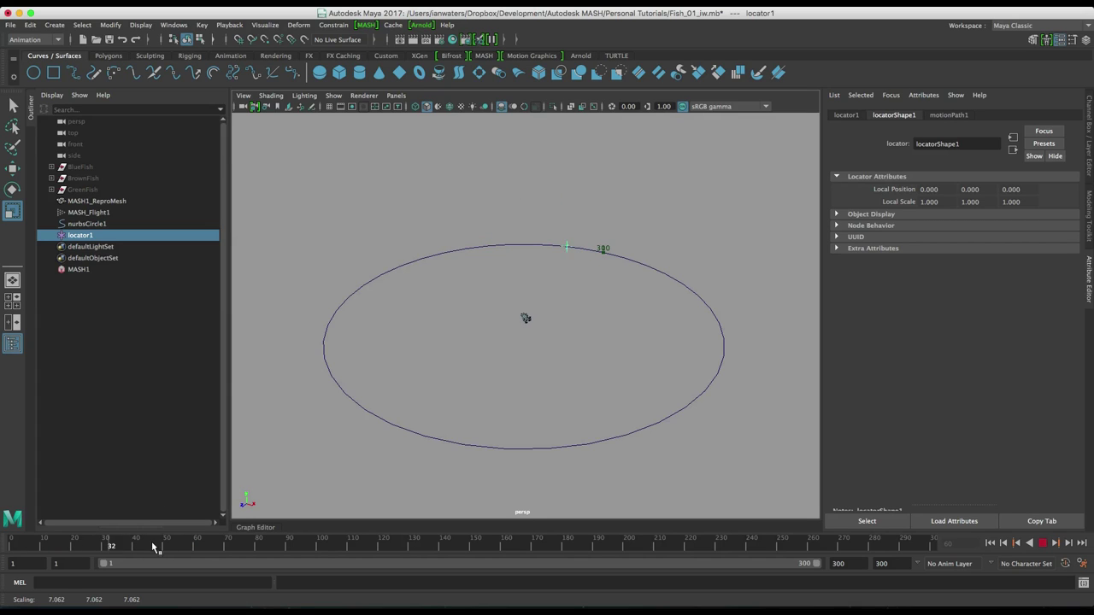
drag(168, 548, 968, 557)
click(918, 547)
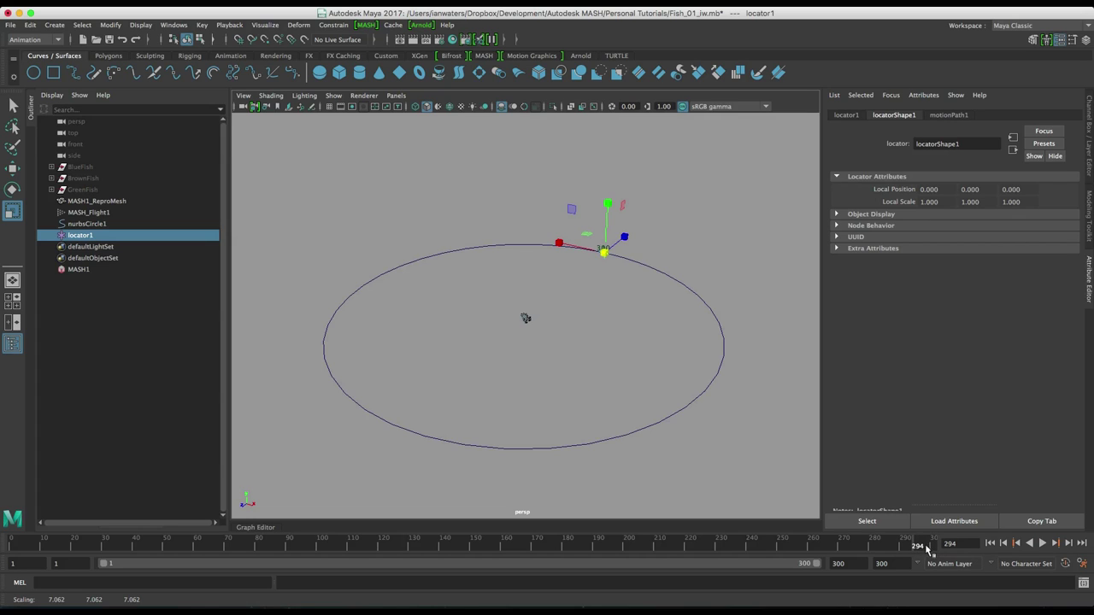
drag(923, 548, 699, 551)
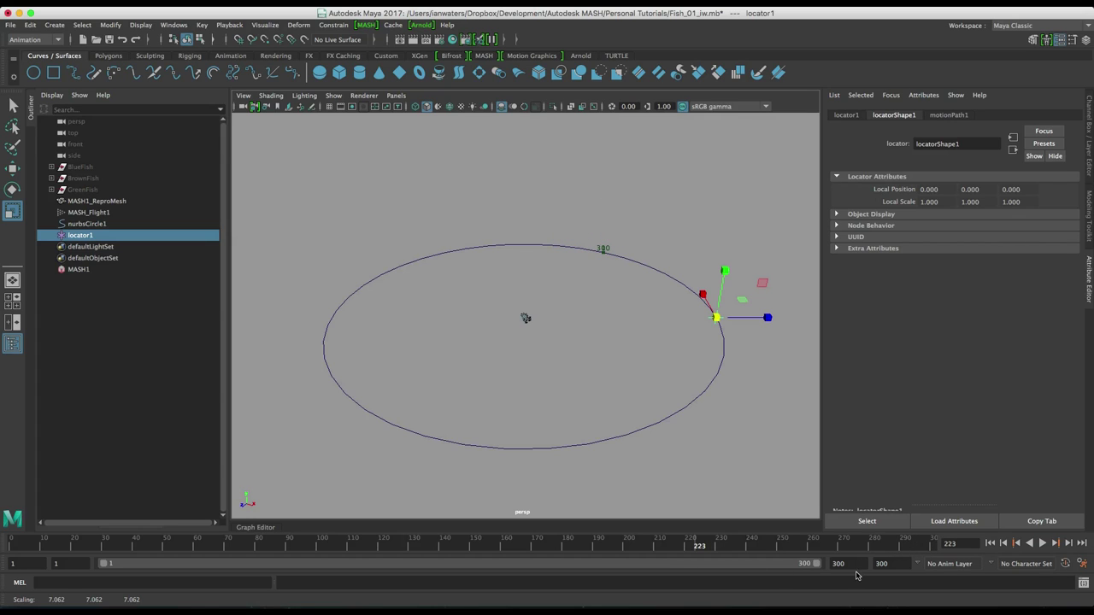
key(alt+v)
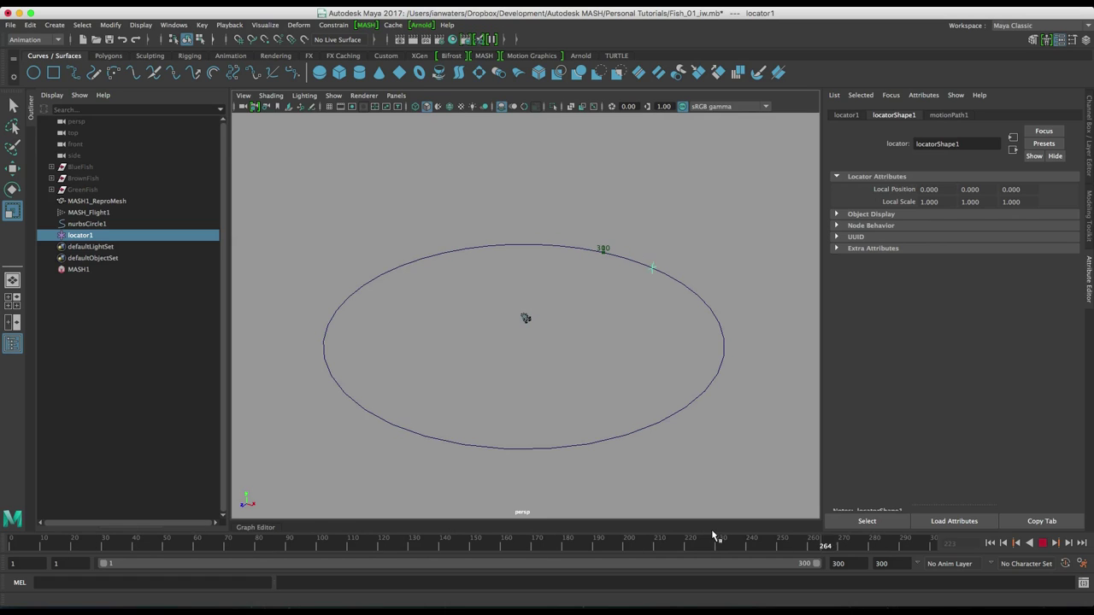
key(alt+v)
- Make locator1's motionPath1 U Value curve linear in the Graph Editor, then test playback
click(257, 528)
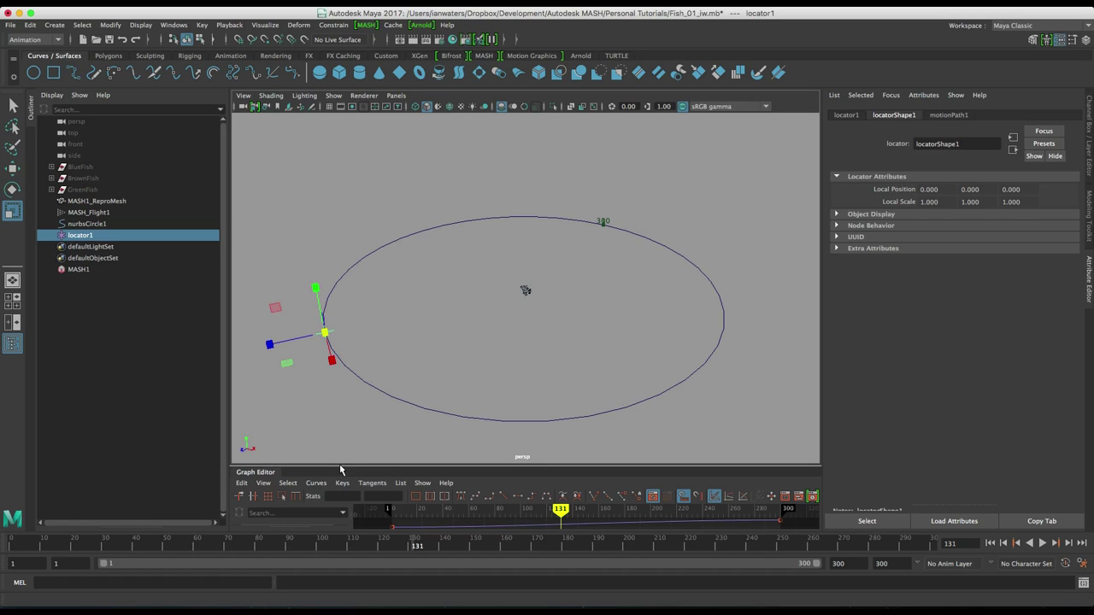
drag(341, 468, 344, 379)
drag(403, 501, 380, 523)
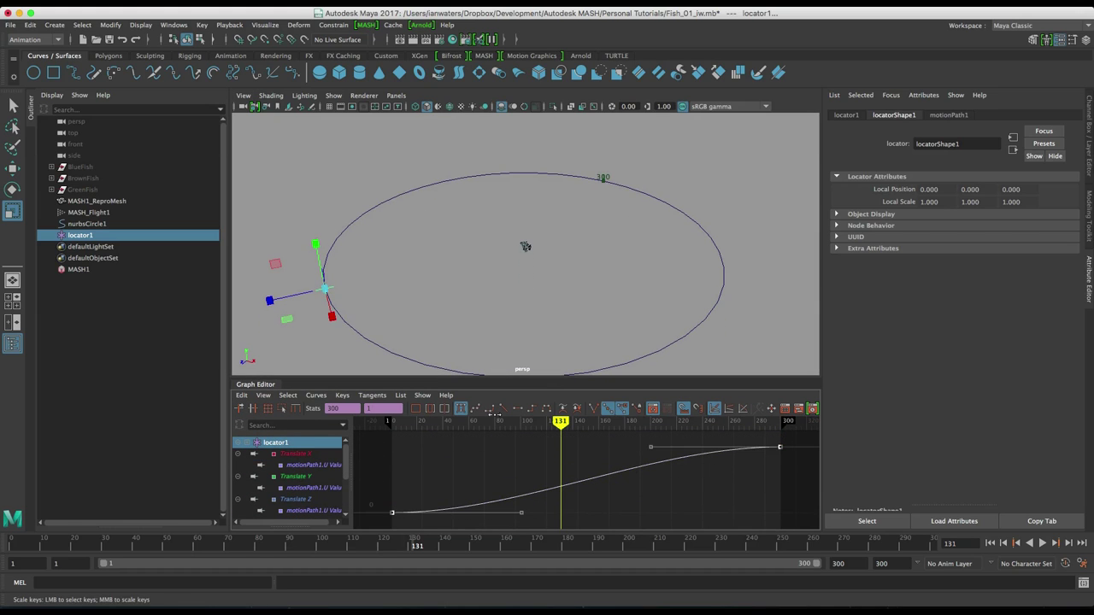
click(501, 409)
click(267, 384)
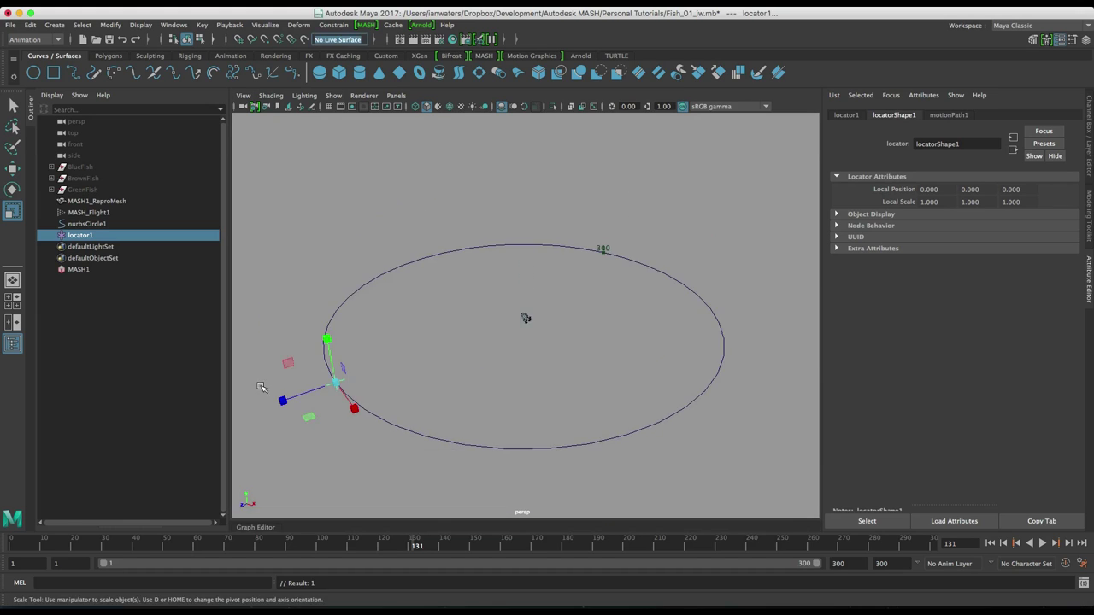
key(alt+v)
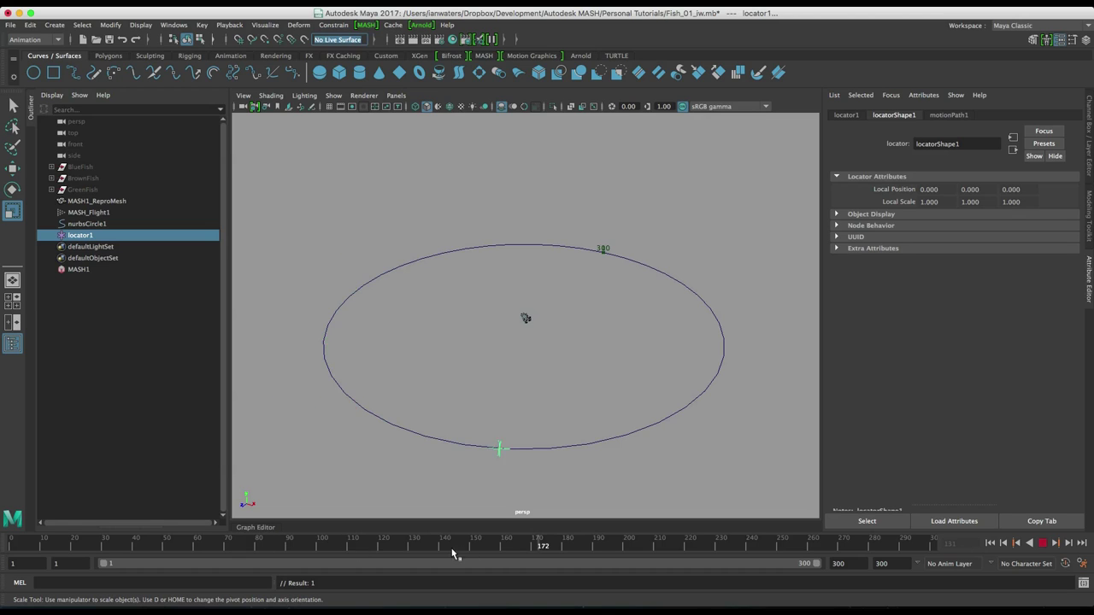
key(alt+v)
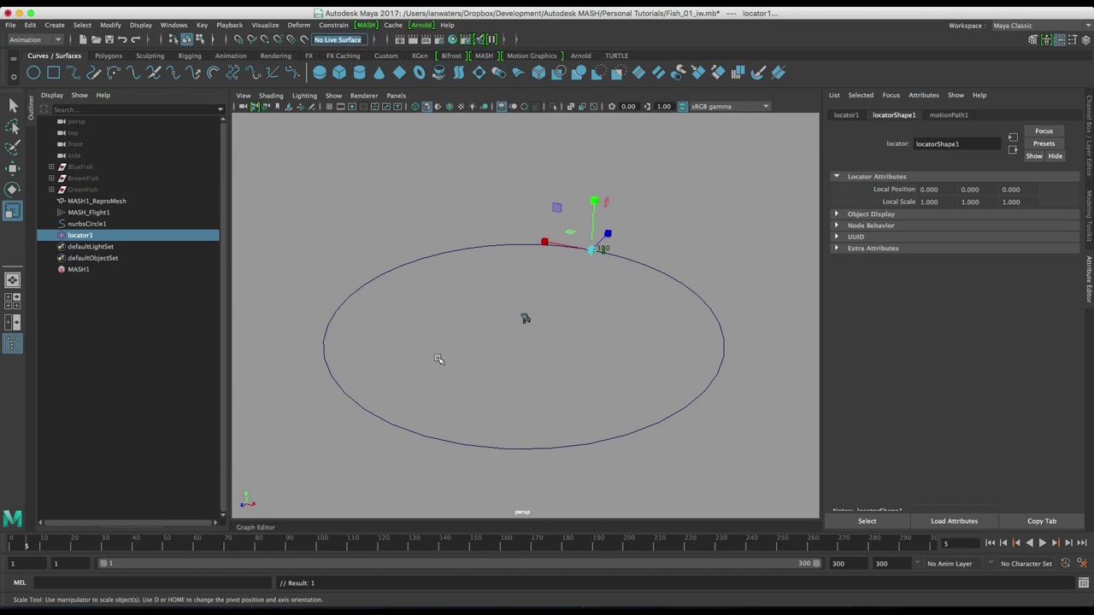
- At frame 1, add locator1 as MASH_Flight1's attractor object
click(14, 542)
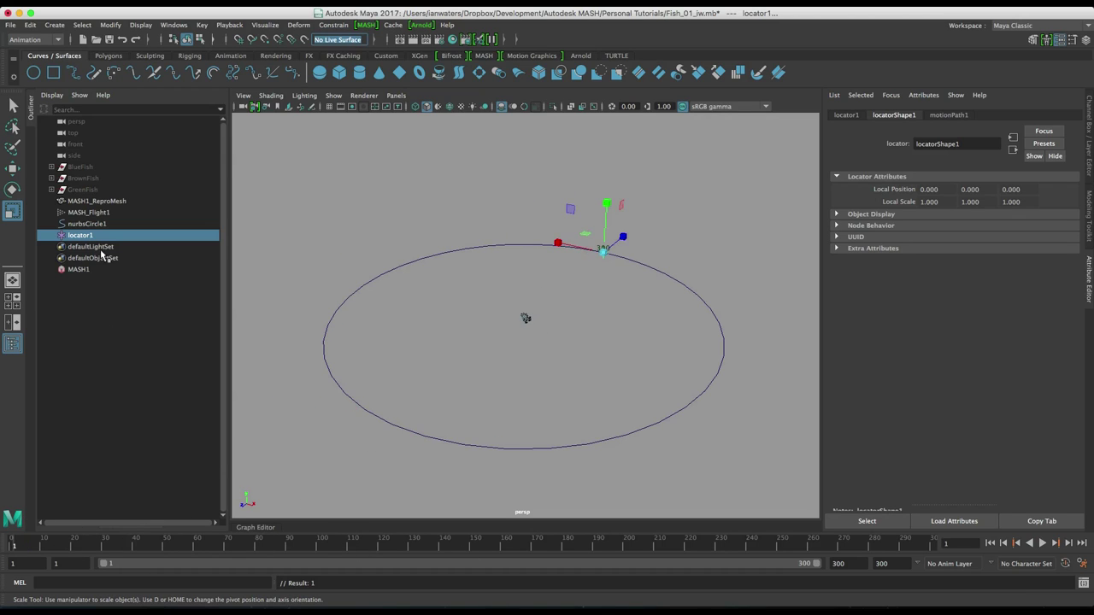
click(110, 213)
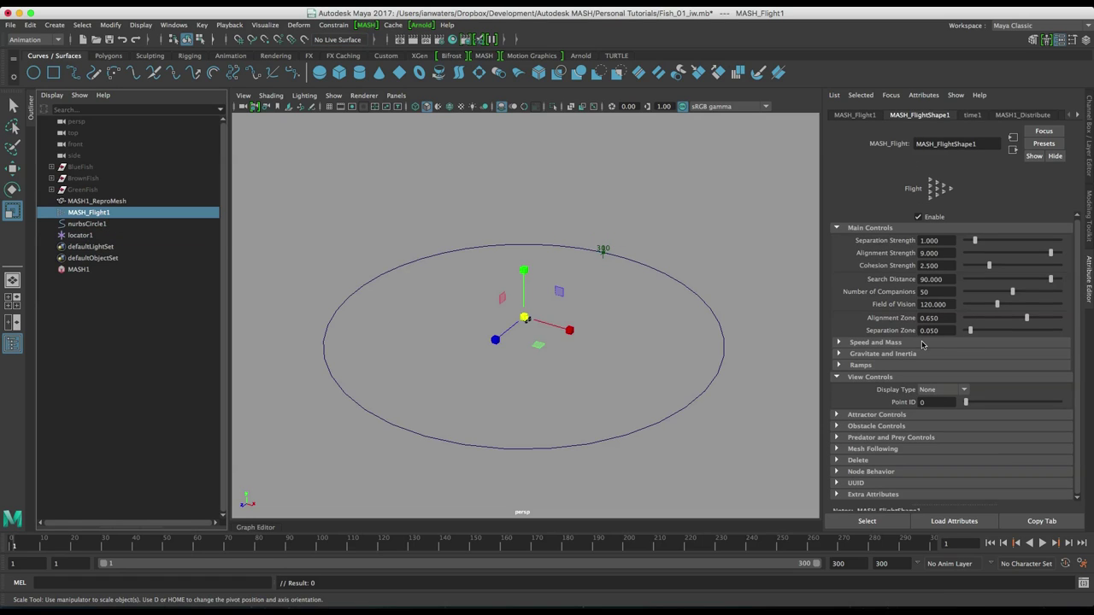
click(885, 416)
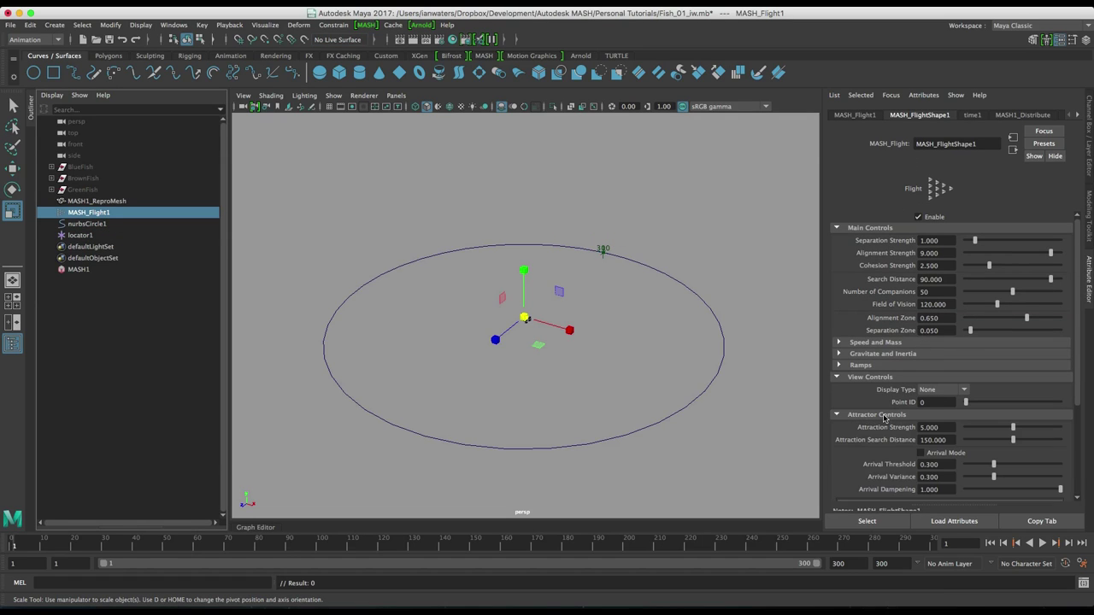
scroll(885, 417, down, 2)
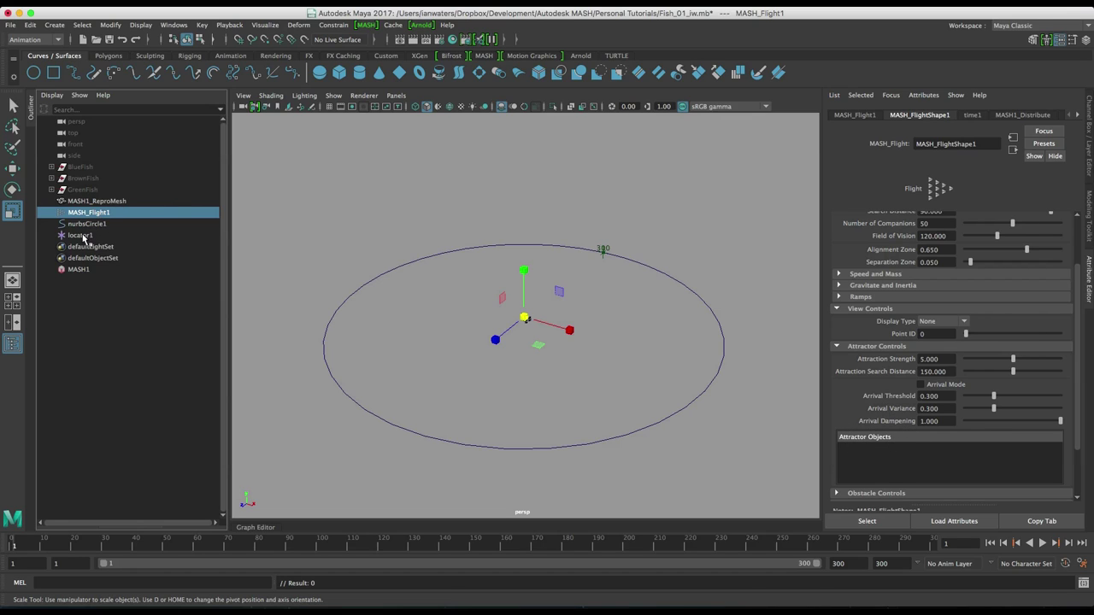
middle_drag(84, 241, 872, 455)
- Test playback and set the attraction search distance to 350
click(1043, 542)
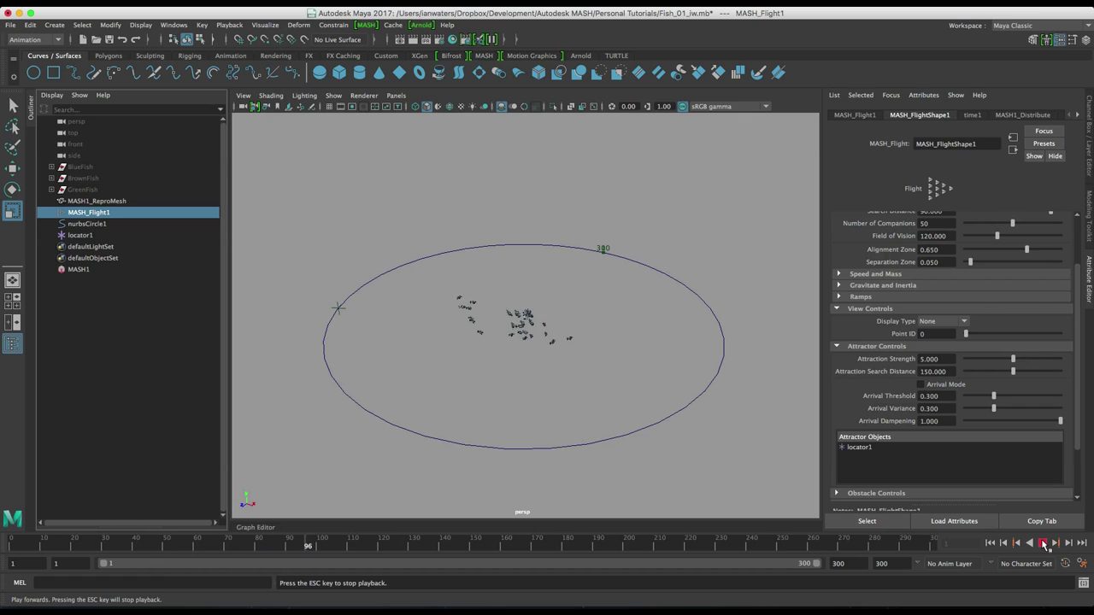
click(1043, 544)
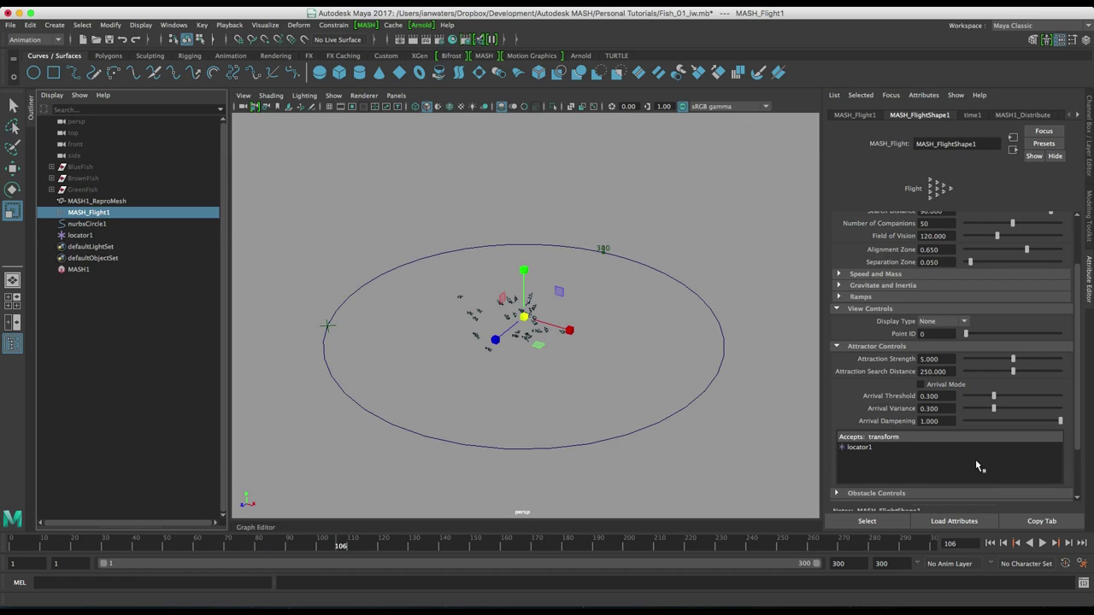
click(1043, 544)
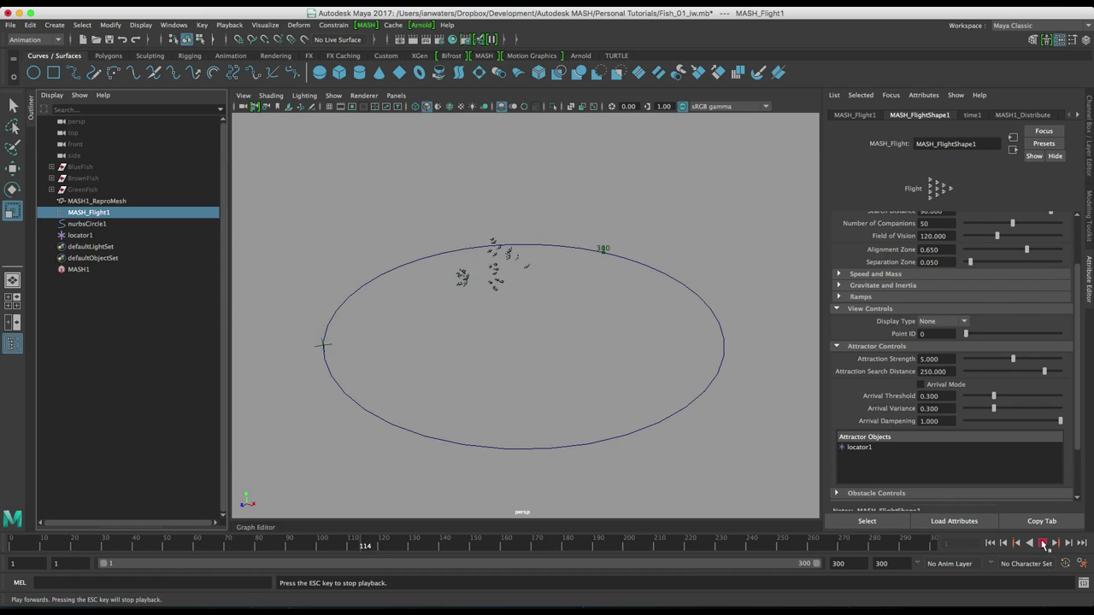
click(1043, 543)
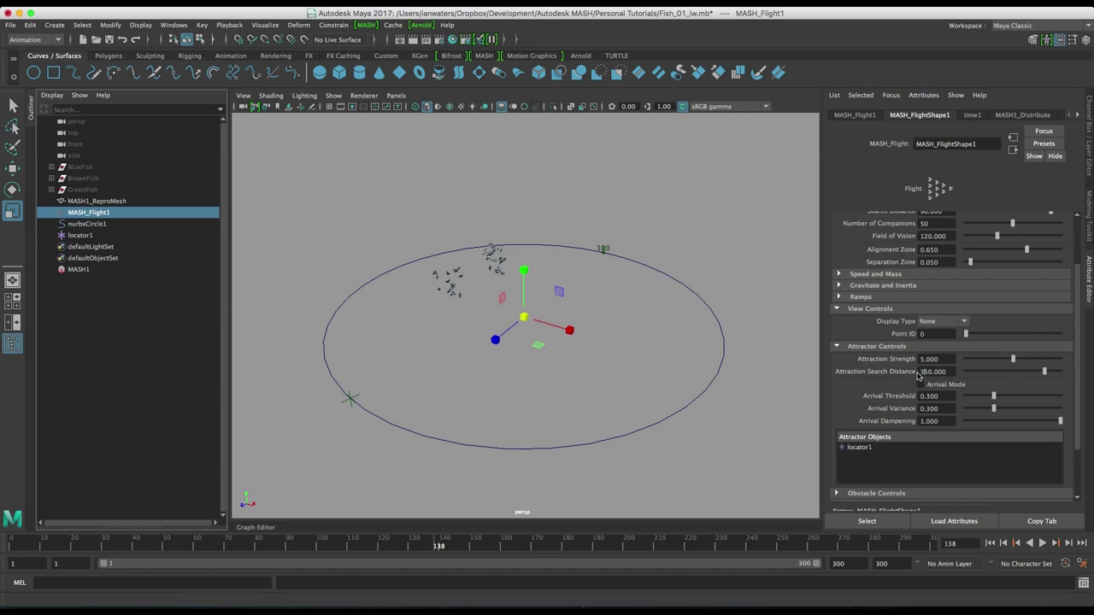
key(Return)
click(1043, 543)
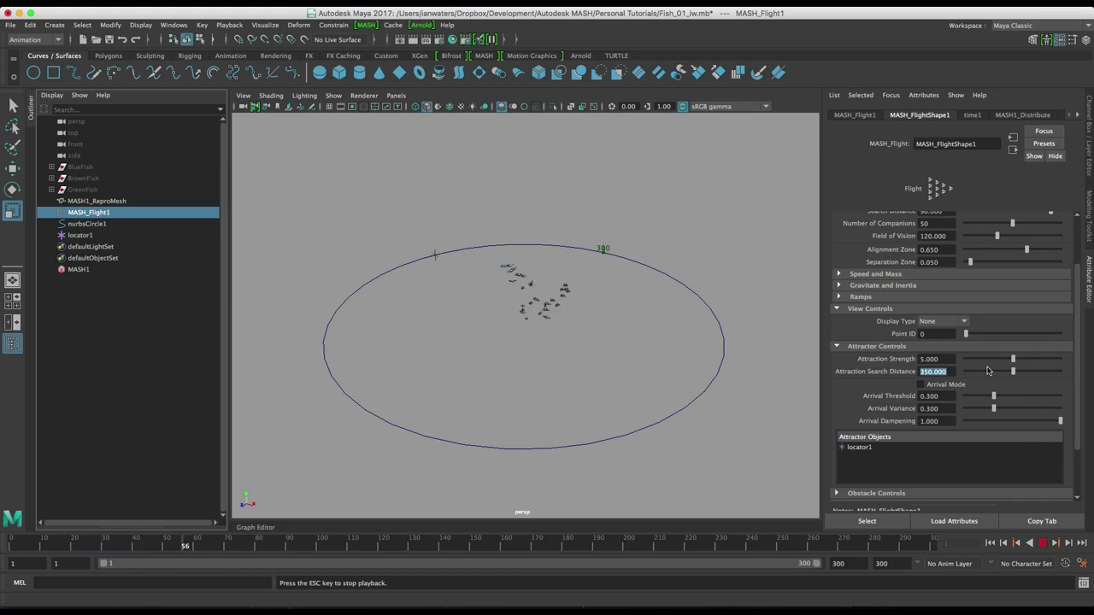
- Set attraction strength to 7.439 and replay the flock from the start
drag(1013, 359, 1081, 365)
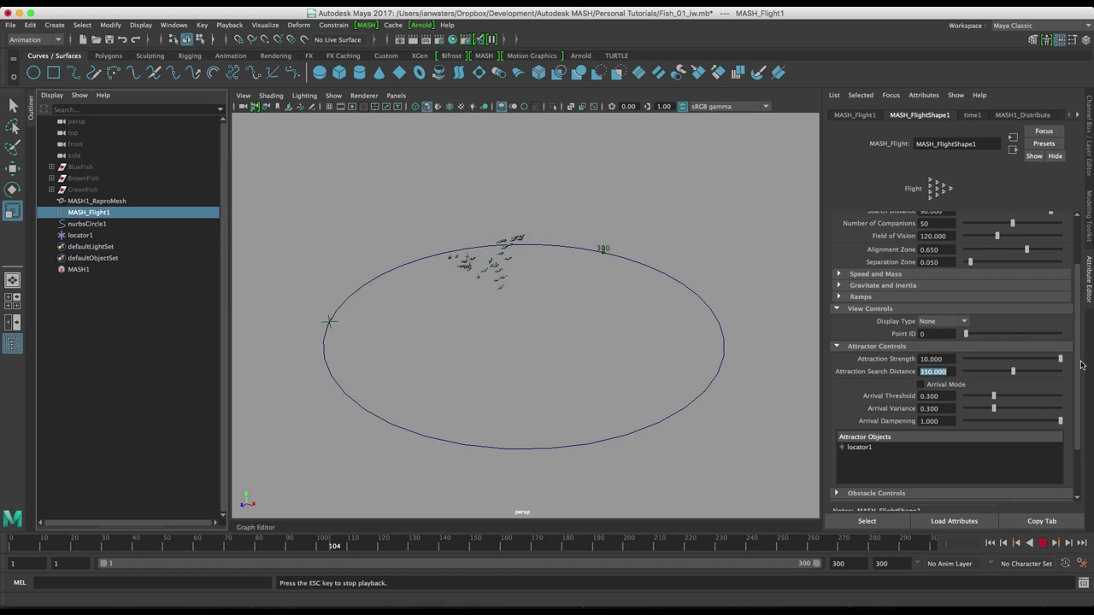
click(1036, 359)
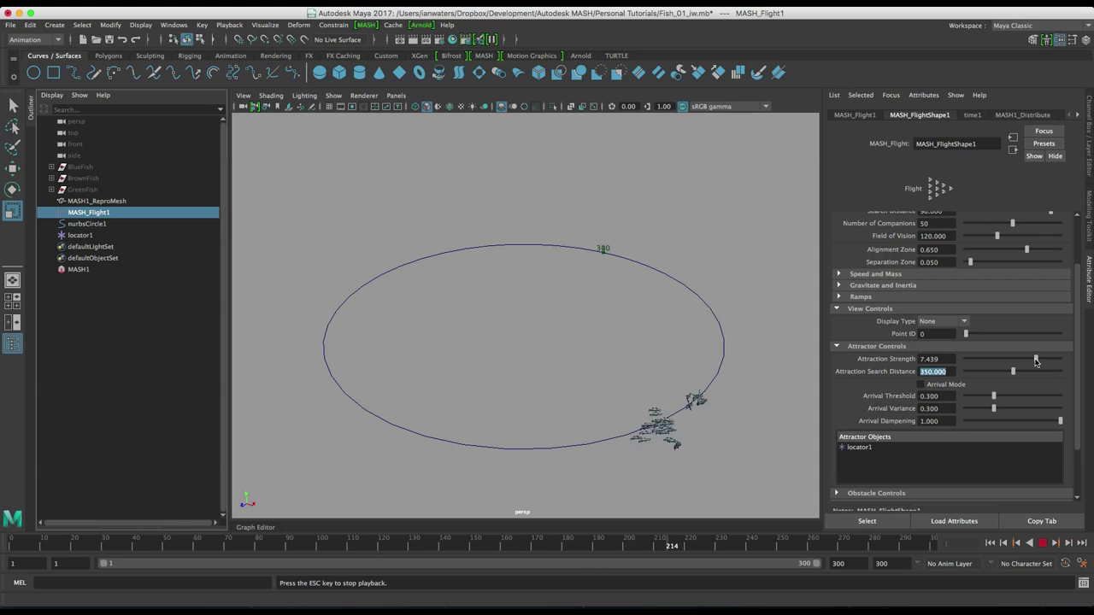
click(991, 544)
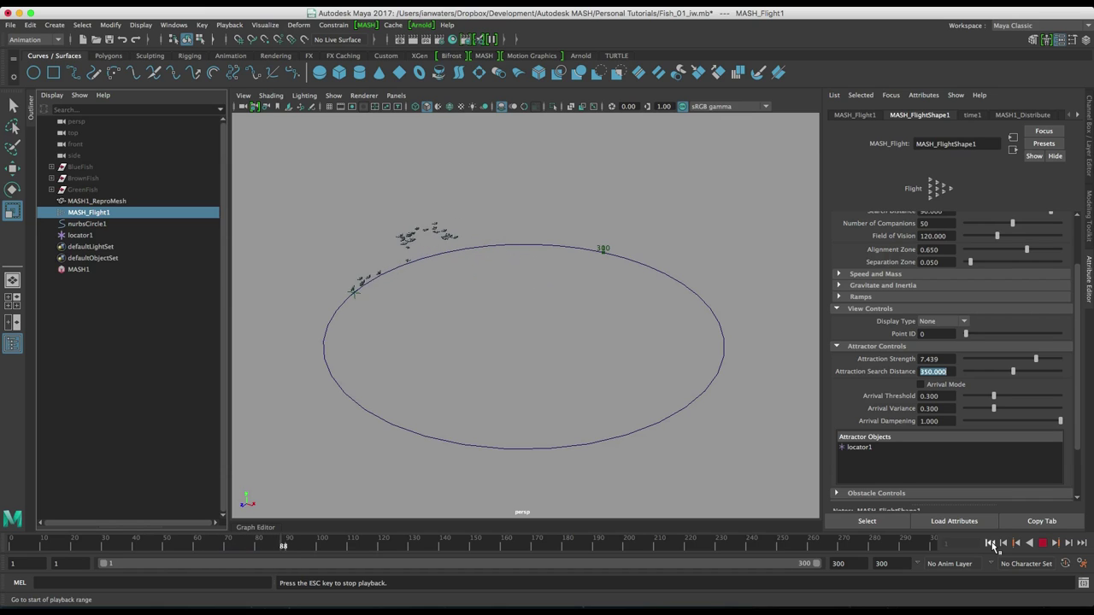
click(992, 543)
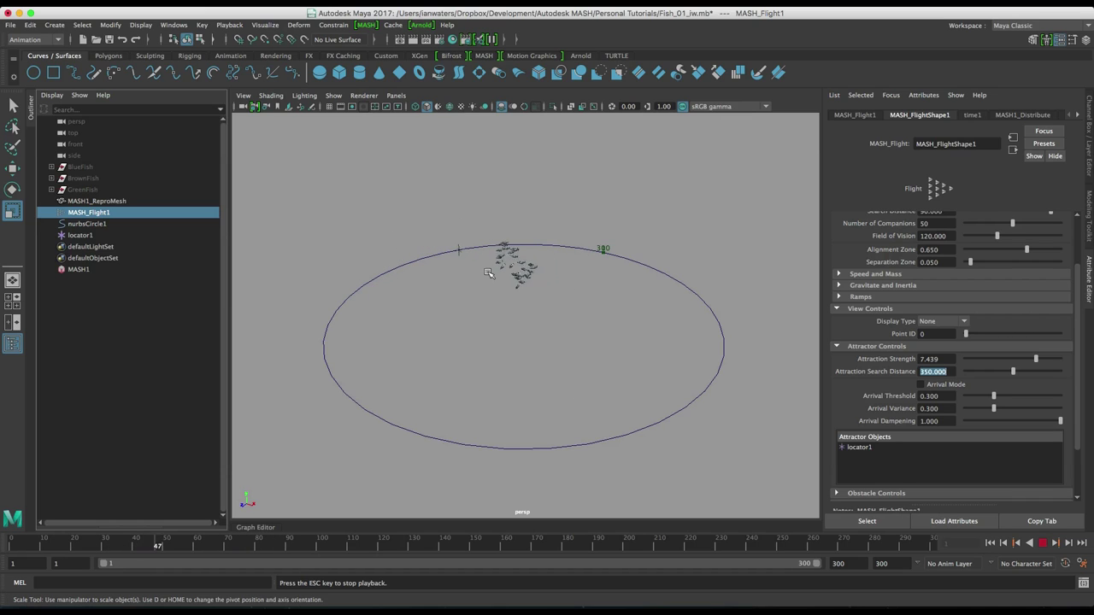
key(Escape)
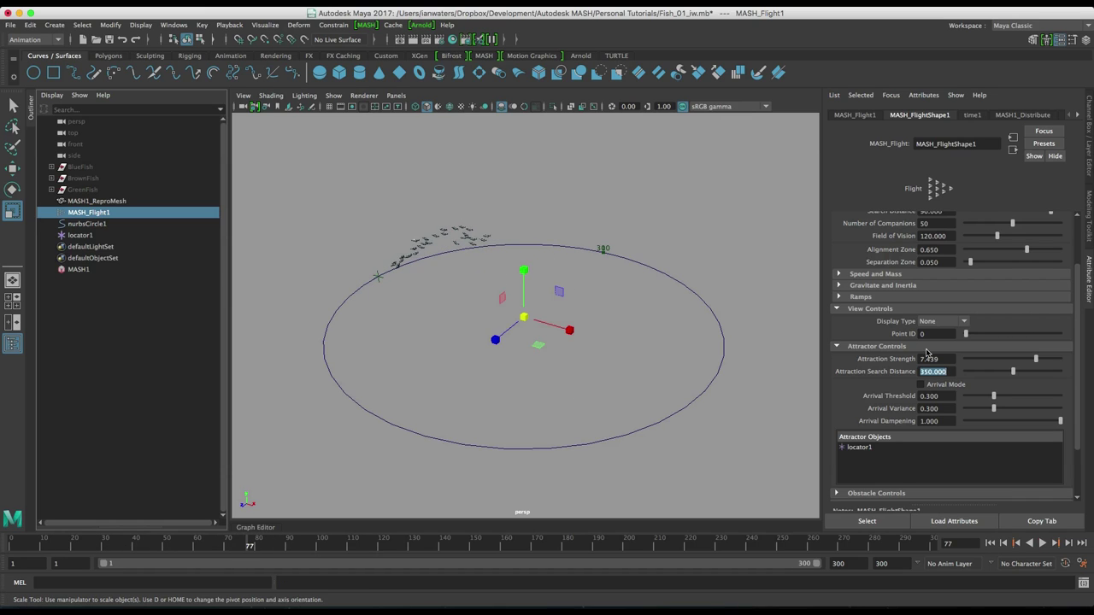
- Set the Flight node's Maximum Speed to 4 and test-play the flock
scroll(930, 353, up, 3)
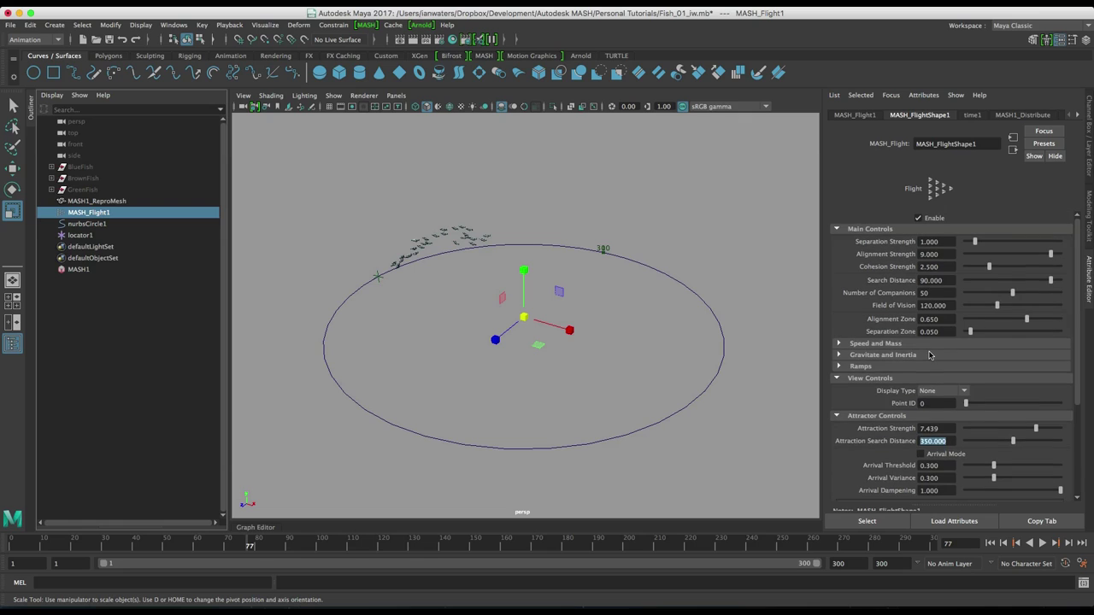
click(869, 346)
drag(940, 368, 882, 363)
text(4)
key(Return)
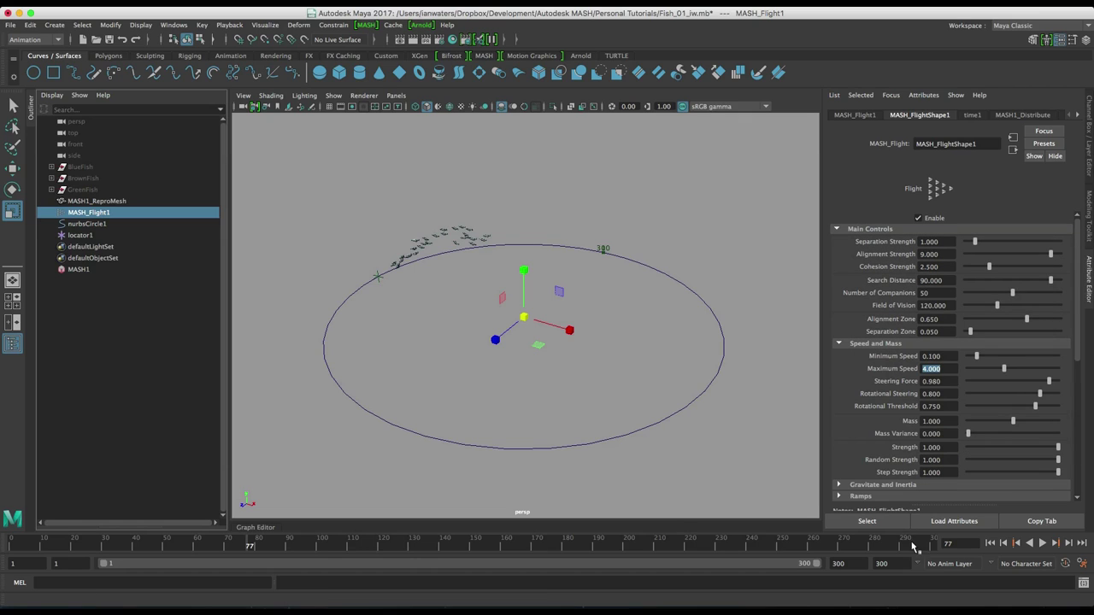
click(1043, 543)
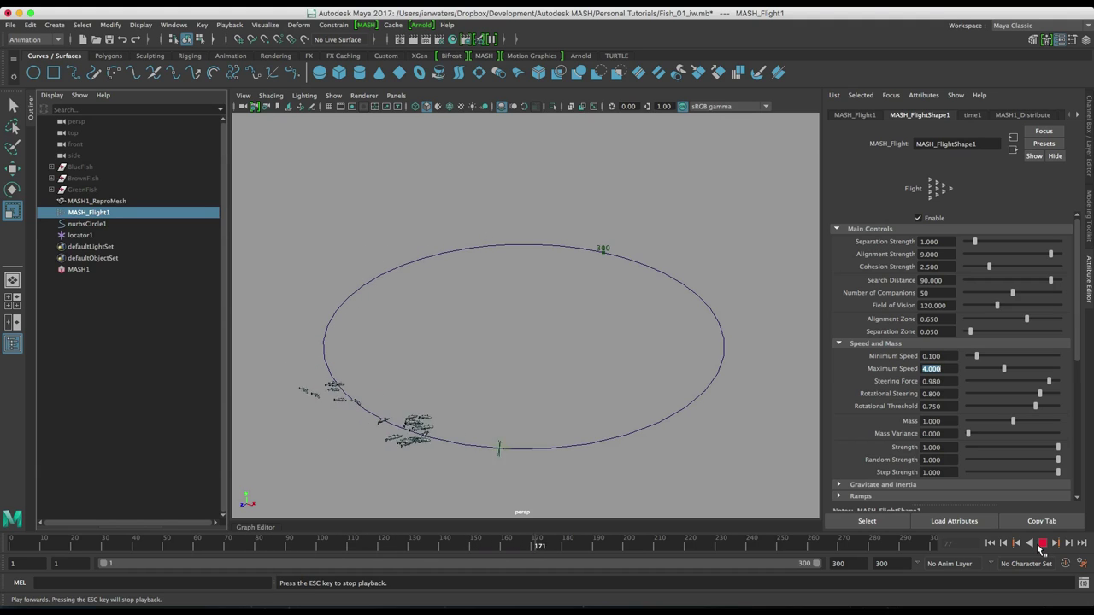
click(1043, 544)
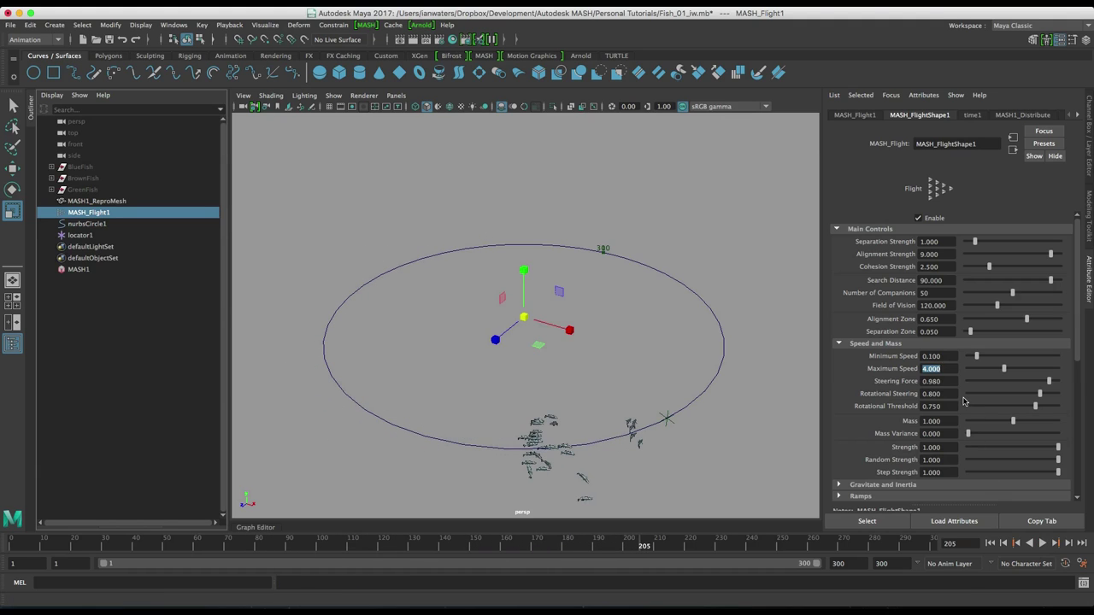
- Lower Maximum Speed to 3, replay the flock from the start, then select MASH1
text(3)
key(Return)
click(1043, 544)
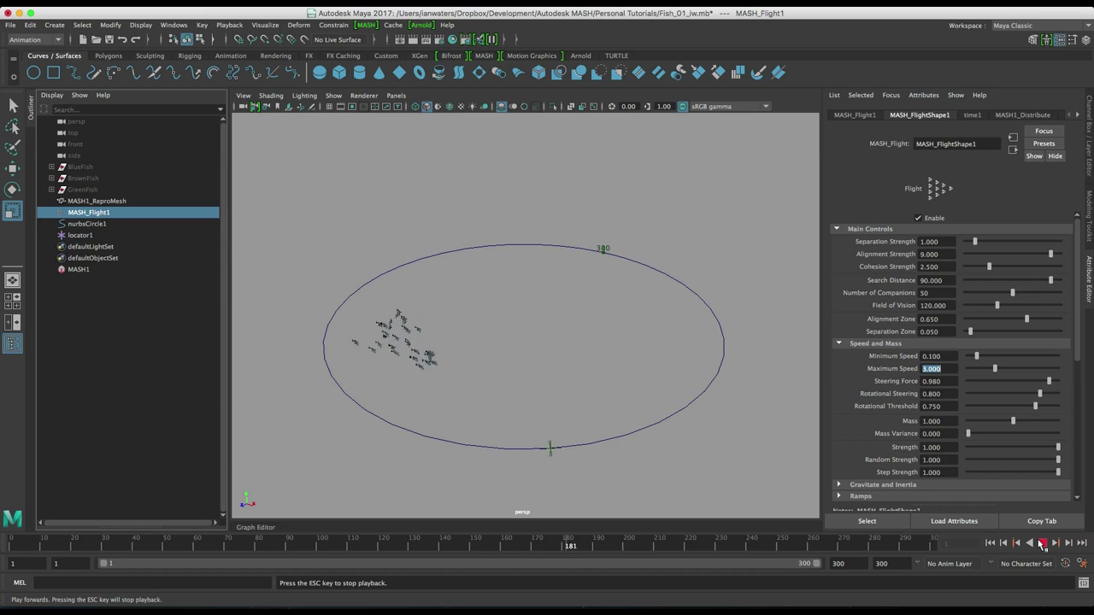
click(1042, 544)
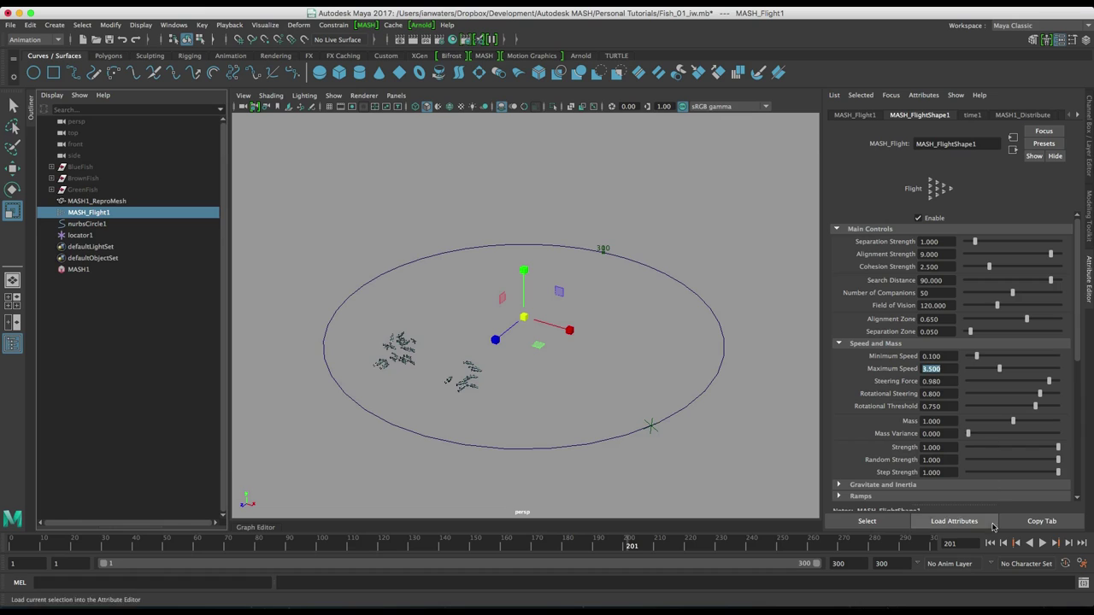
click(991, 544)
click(1042, 544)
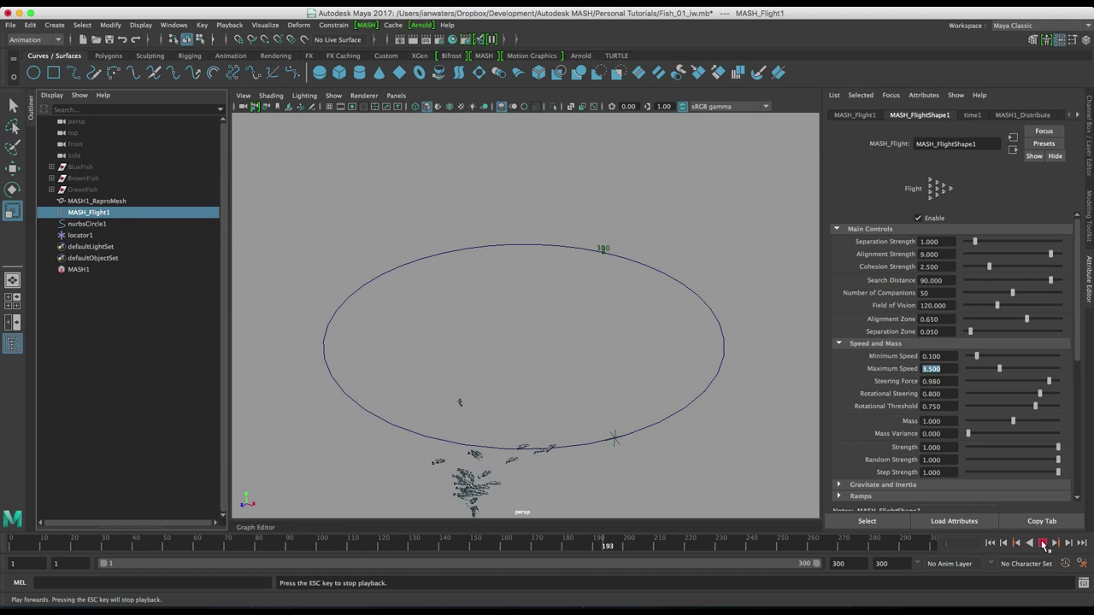
click(1043, 544)
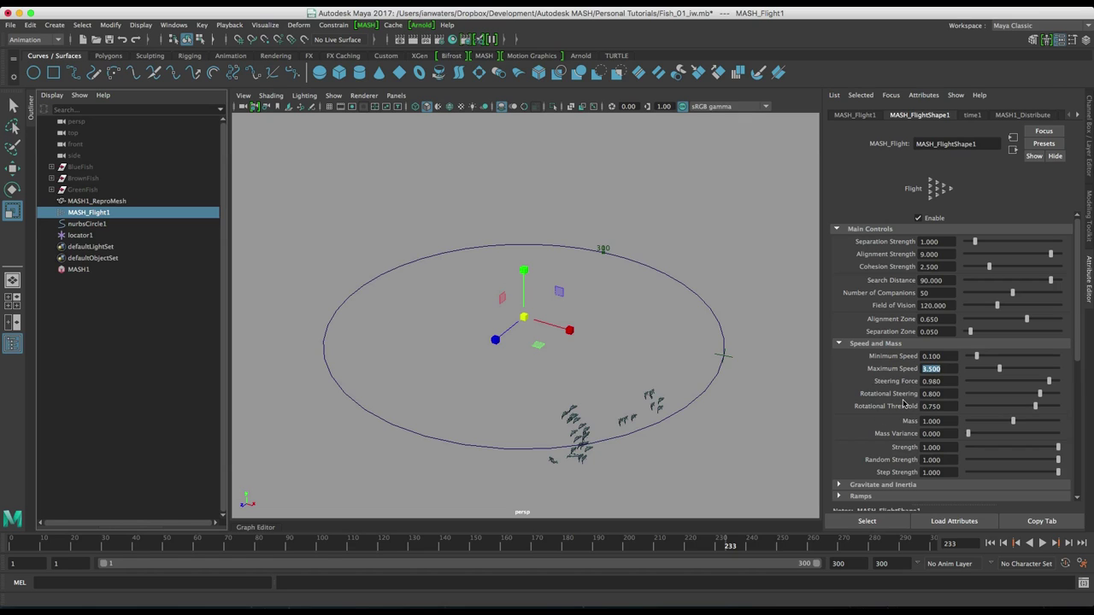
click(113, 269)
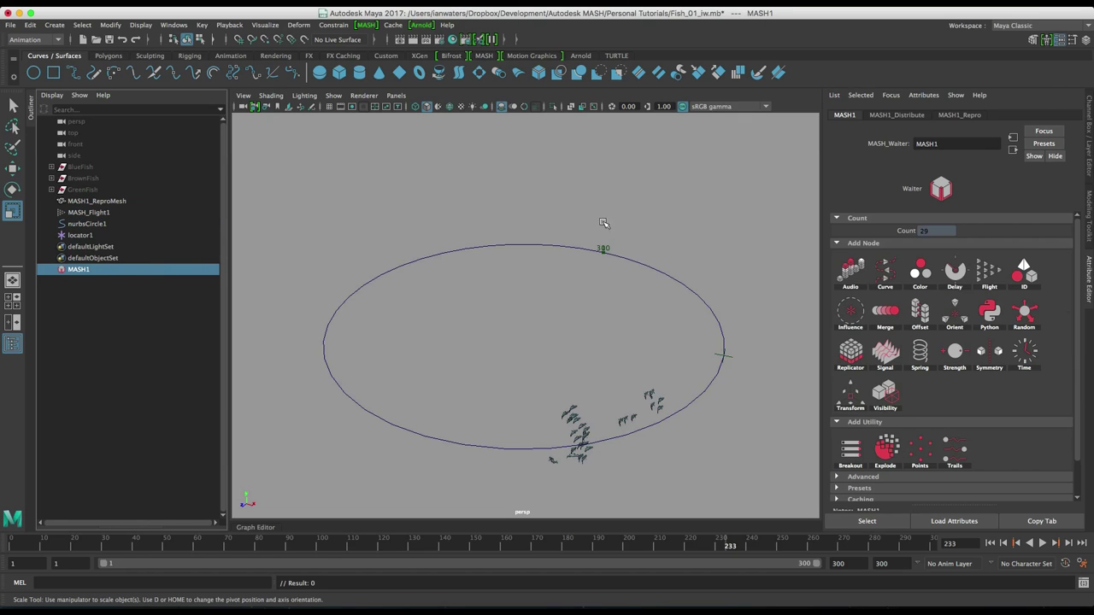
- Add an Orient node to MASH1 set to Velocity with Smooth Rotations enabled
click(956, 315)
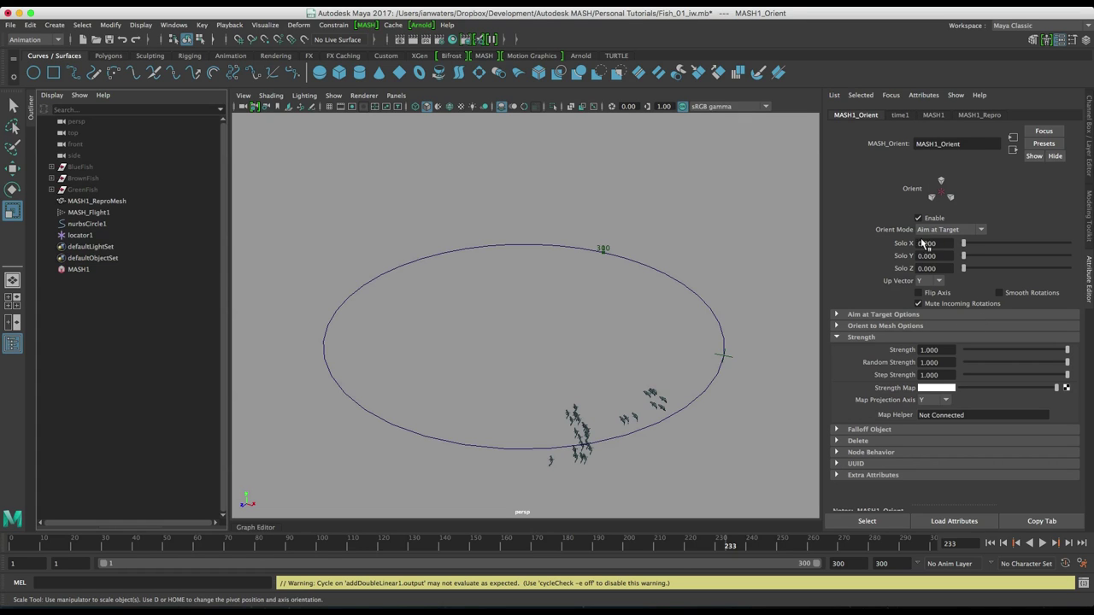
click(949, 229)
click(943, 248)
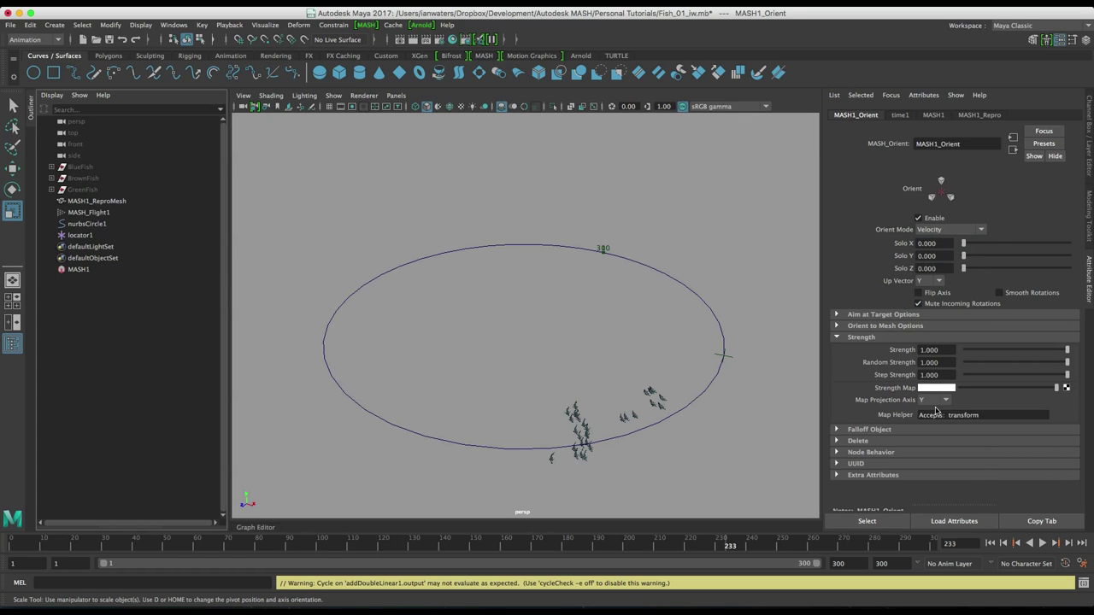
click(1000, 292)
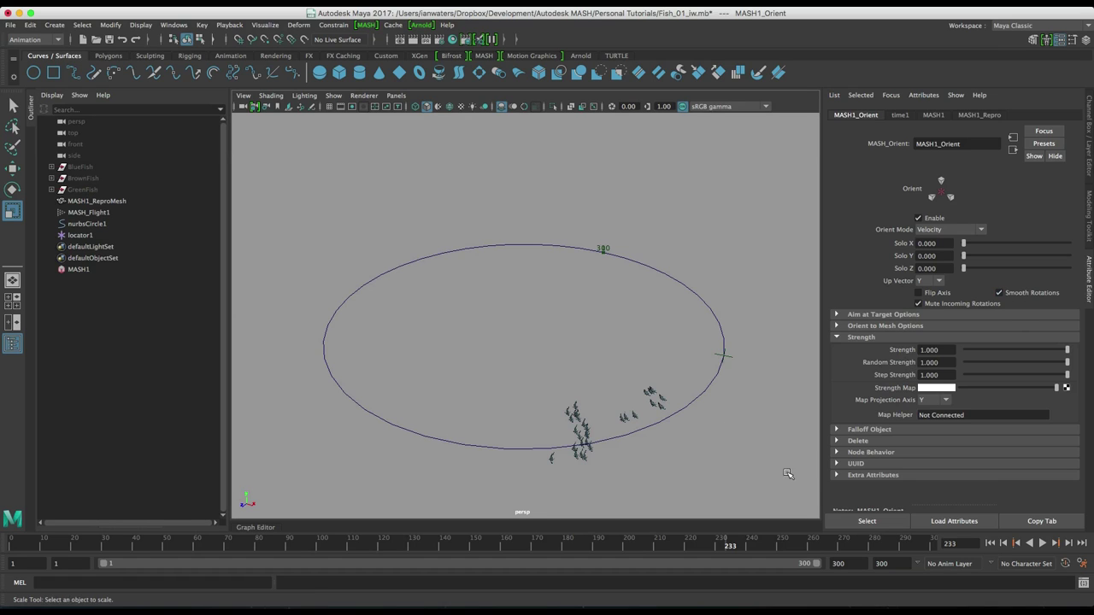
- Deselect everything and replay the flock from the start to check the fish orientation
click(801, 481)
click(991, 543)
click(1043, 543)
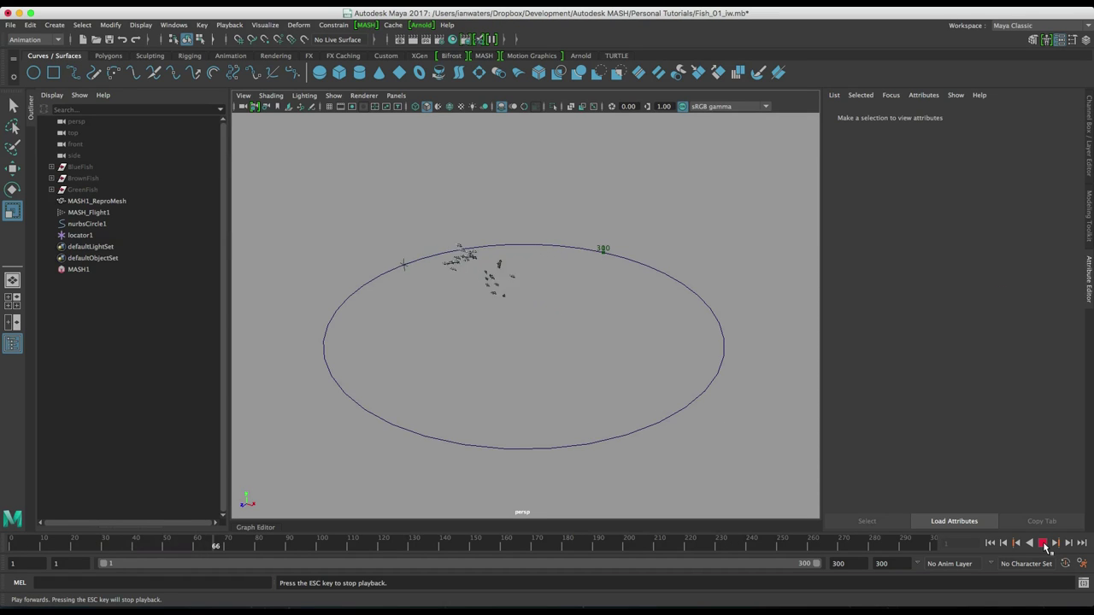
alt+drag(591, 386, 633, 383)
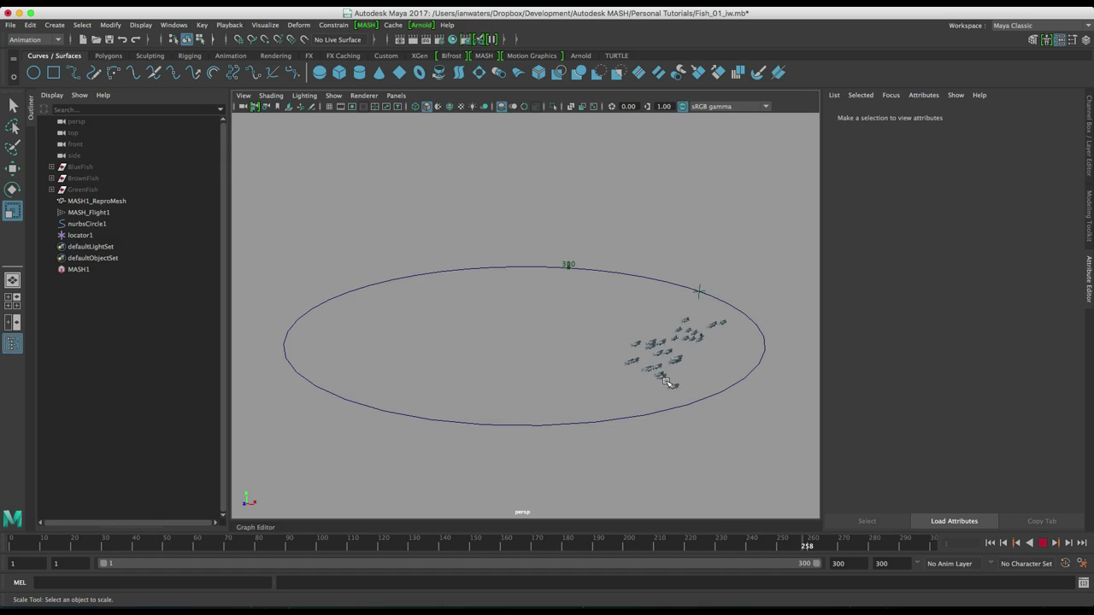
- Select MASH1, then MASH_Flight1 to load its Main Controls in the Attribute Editor
click(106, 271)
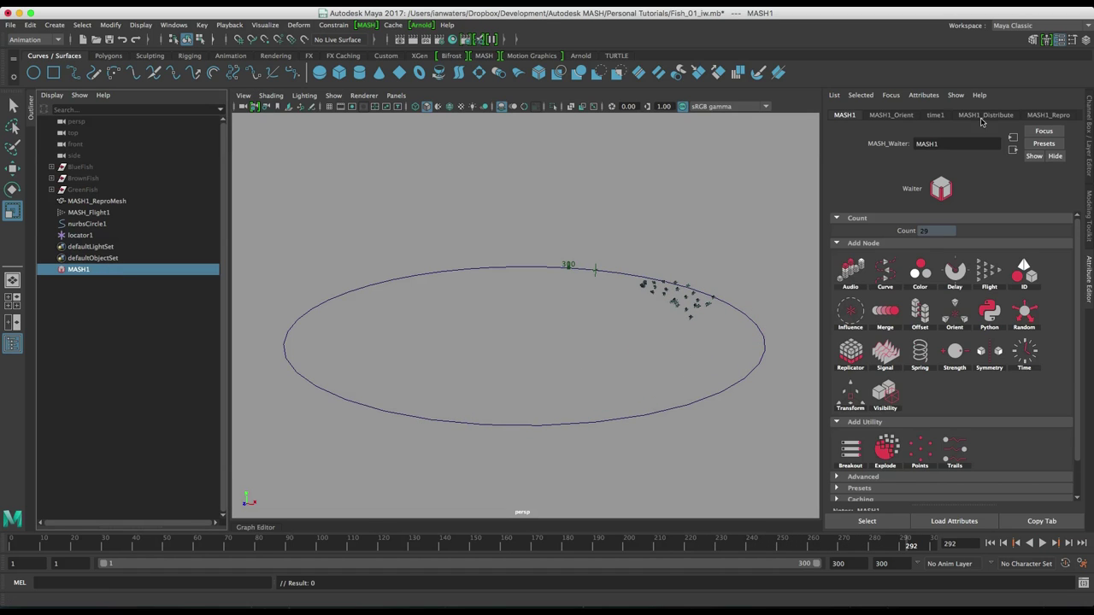
click(129, 212)
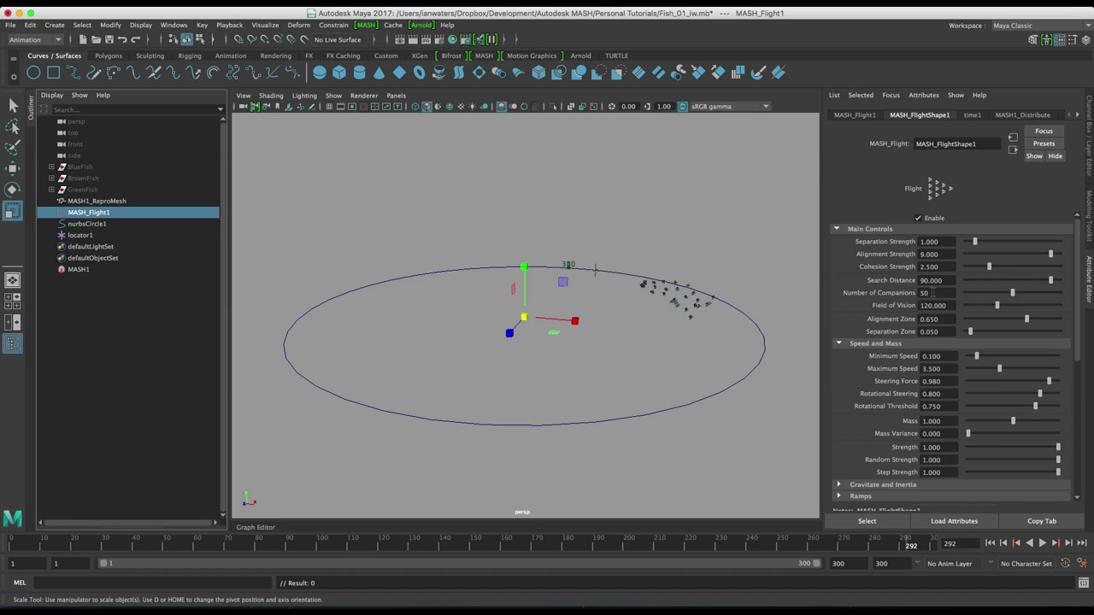
- Point out Search Distance (90) and Field of Vision (120), then collapse Speed and Mass
drag(949, 280, 919, 293)
click(946, 305)
click(887, 344)
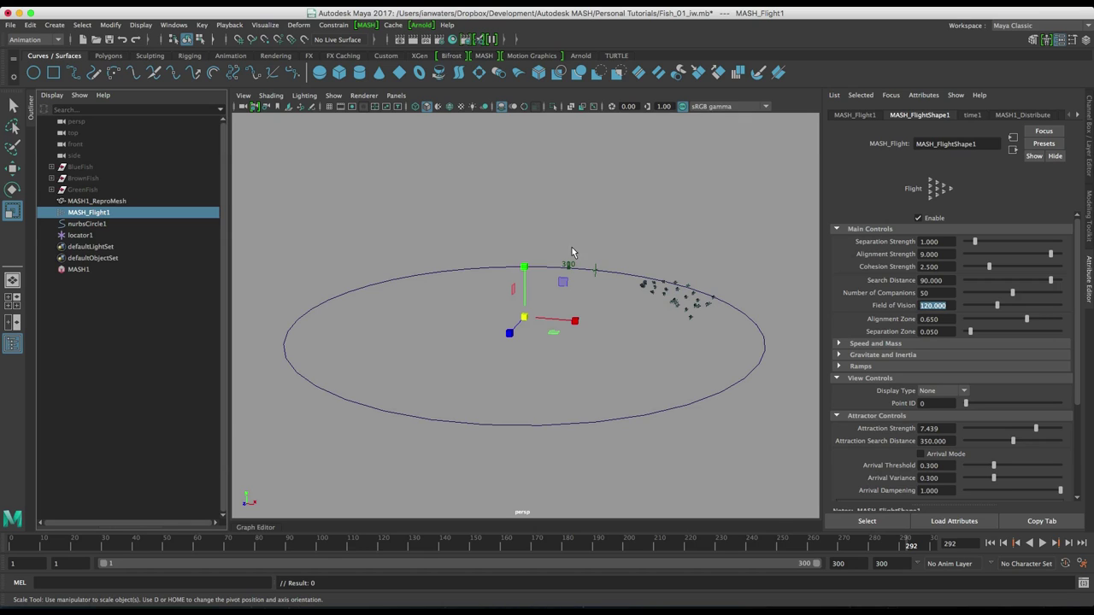
- Set Separation Strength to 4 and replay the flock from the start to check spacing
scroll(723, 321, up, 2)
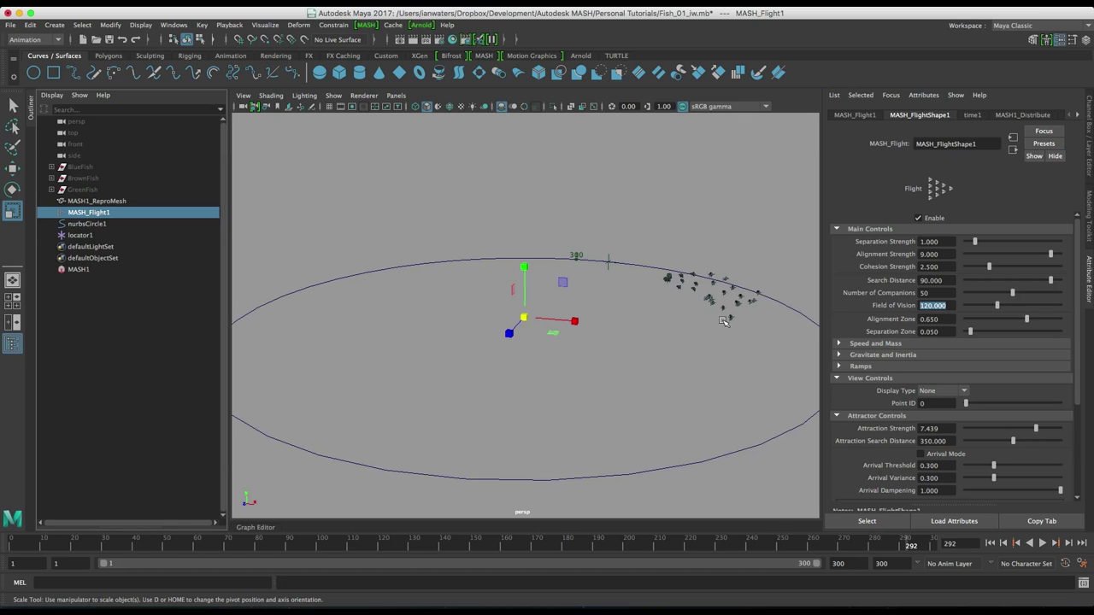
alt+drag(723, 321, 697, 376)
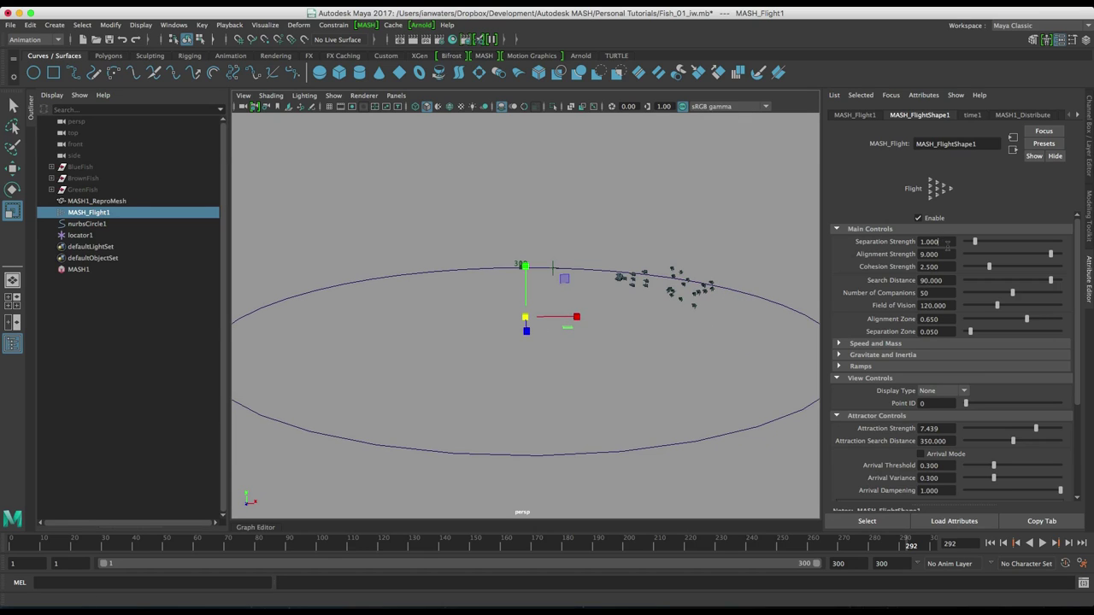
text(4)
key(Return)
click(990, 543)
click(1042, 543)
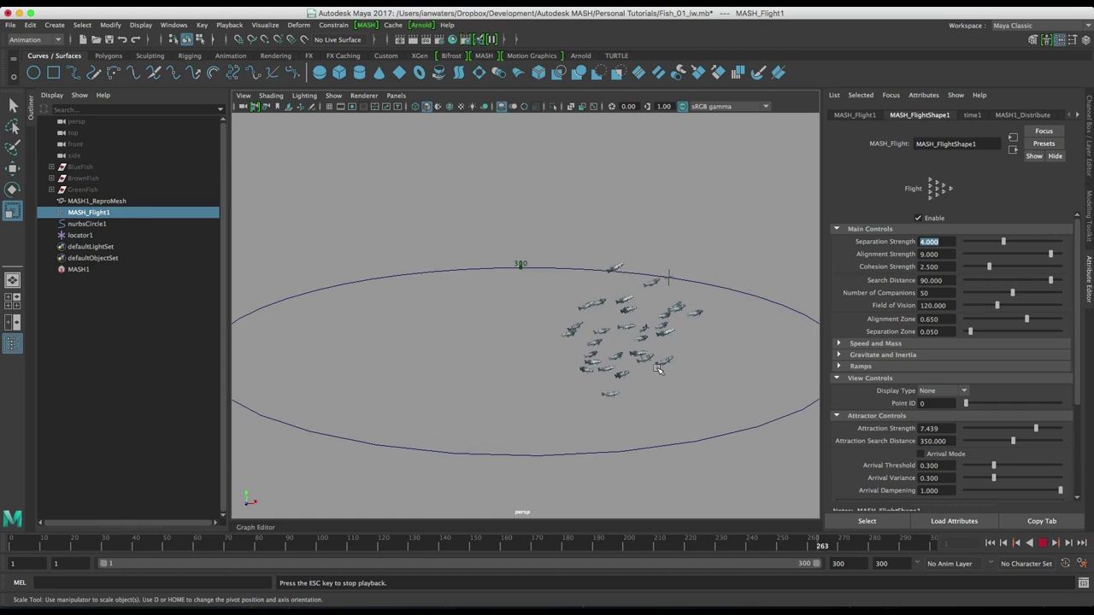
key(Escape)
- Expand Speed and Mass and raise Maximum Speed from 3.5 to 4
alt+drag(675, 373, 619, 356)
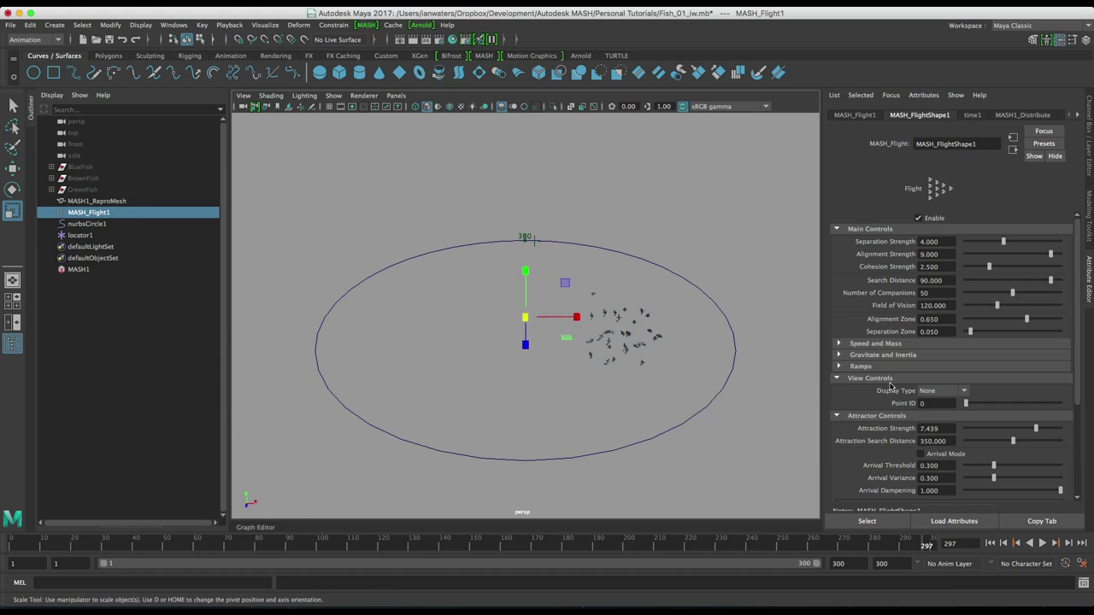
scroll(889, 390, down, 3)
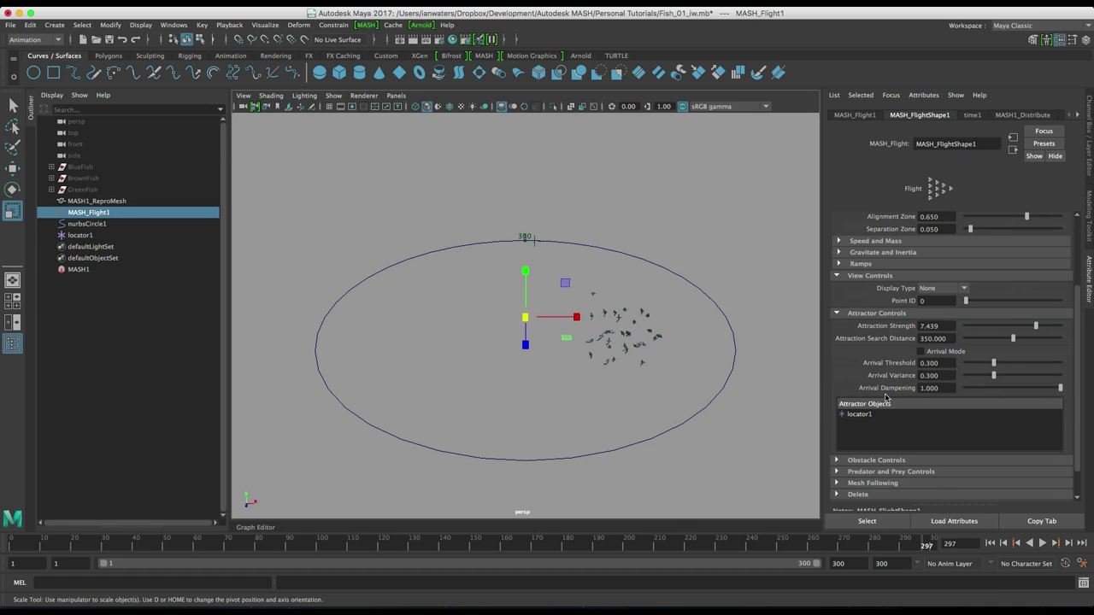
scroll(906, 363, up, 3)
click(889, 344)
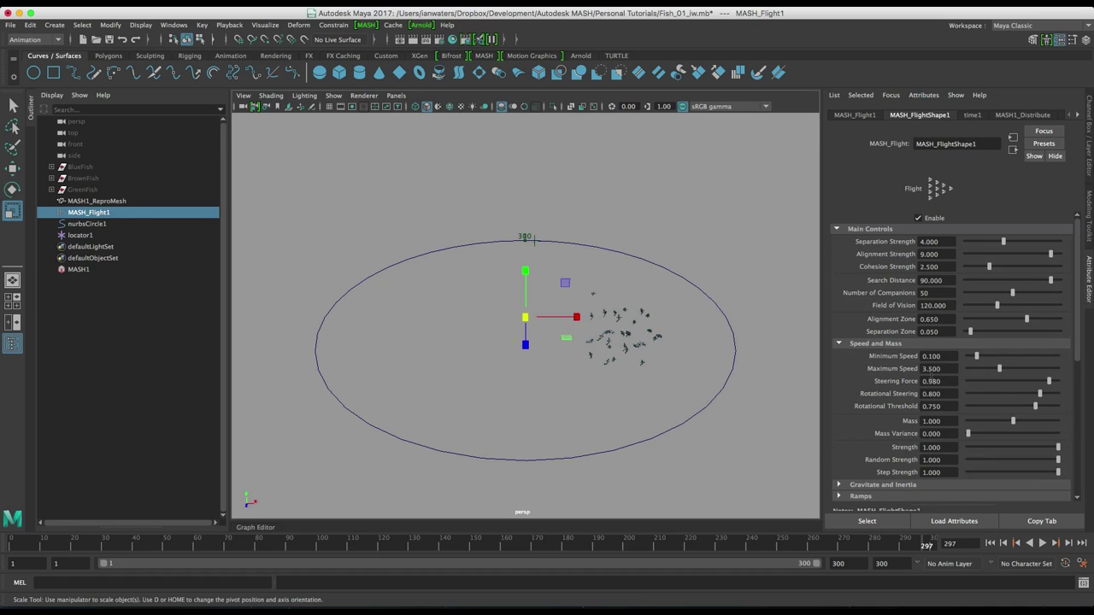
drag(944, 369, 913, 369)
text(4)
key(Return)
- Show the hidden BlueFish, BrownFish and GreenFish models and isolate them in the viewport
drag(101, 165, 108, 190)
key(shift+h)
key(ctrl+1)
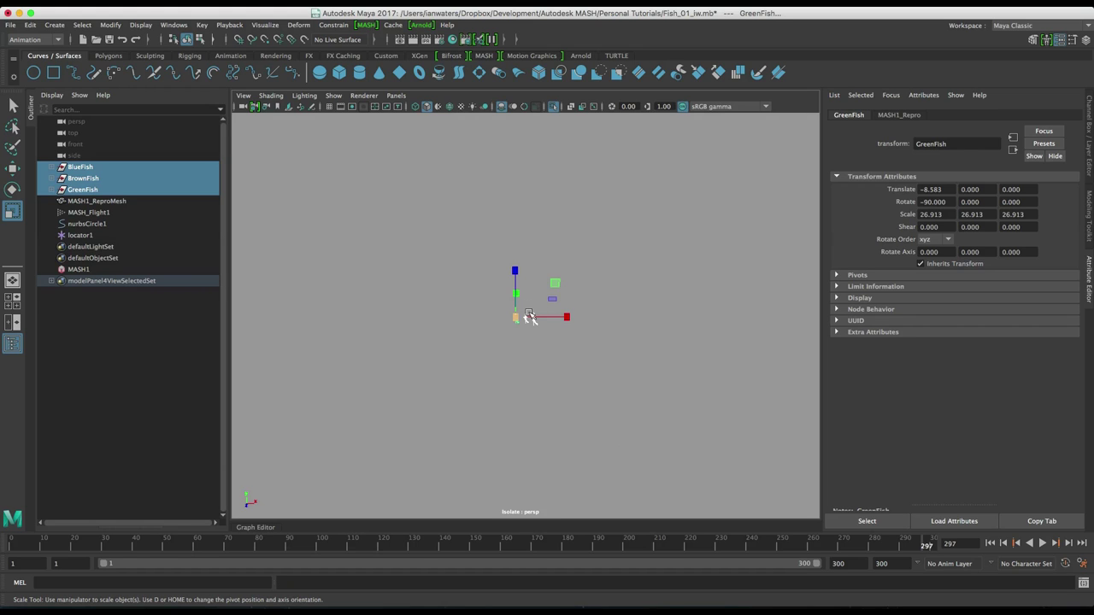
key(f)
alt+drag(530, 316, 494, 271)
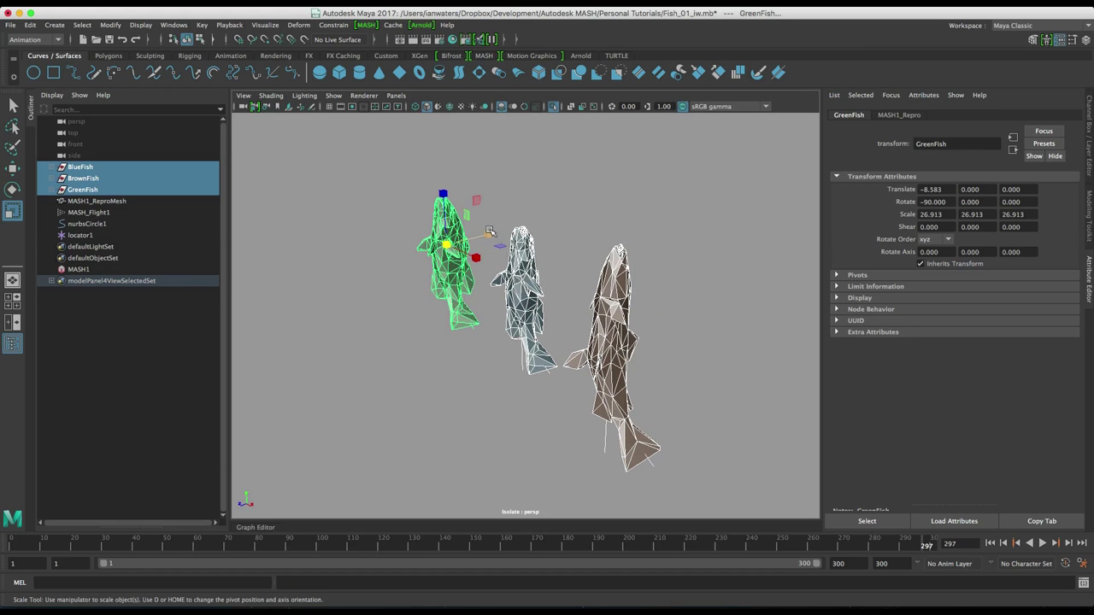
alt+drag(489, 230, 484, 248)
alt+drag(466, 286, 496, 301)
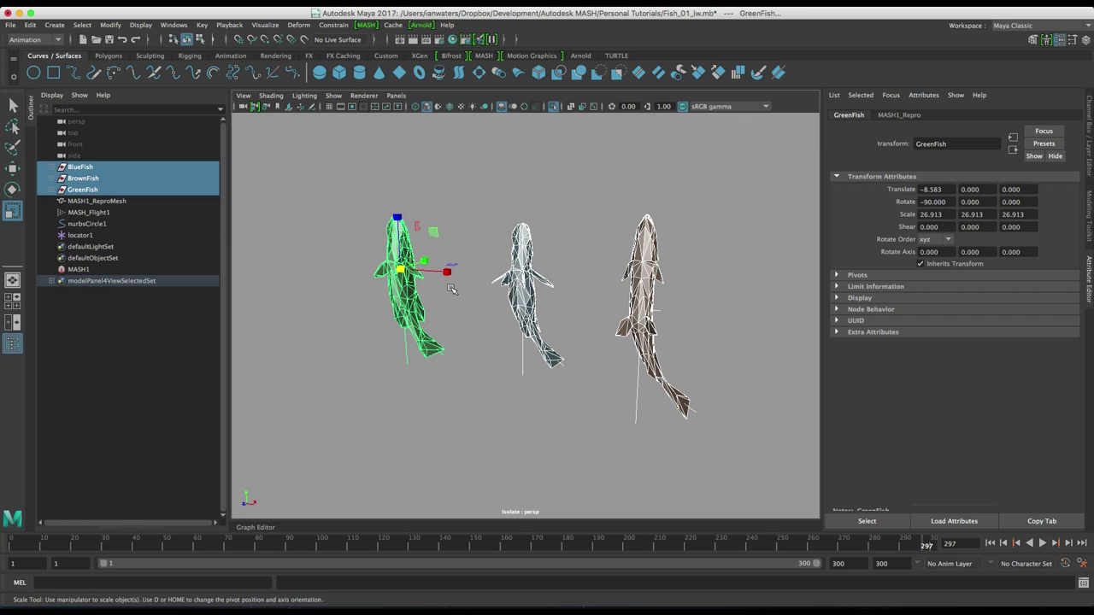
- Select the three fish parts with bend1Handle, then reselect just the three source fish groups
click(51, 189)
click(51, 177)
click(51, 167)
drag(109, 177, 225, 323)
ctrl+click(142, 328)
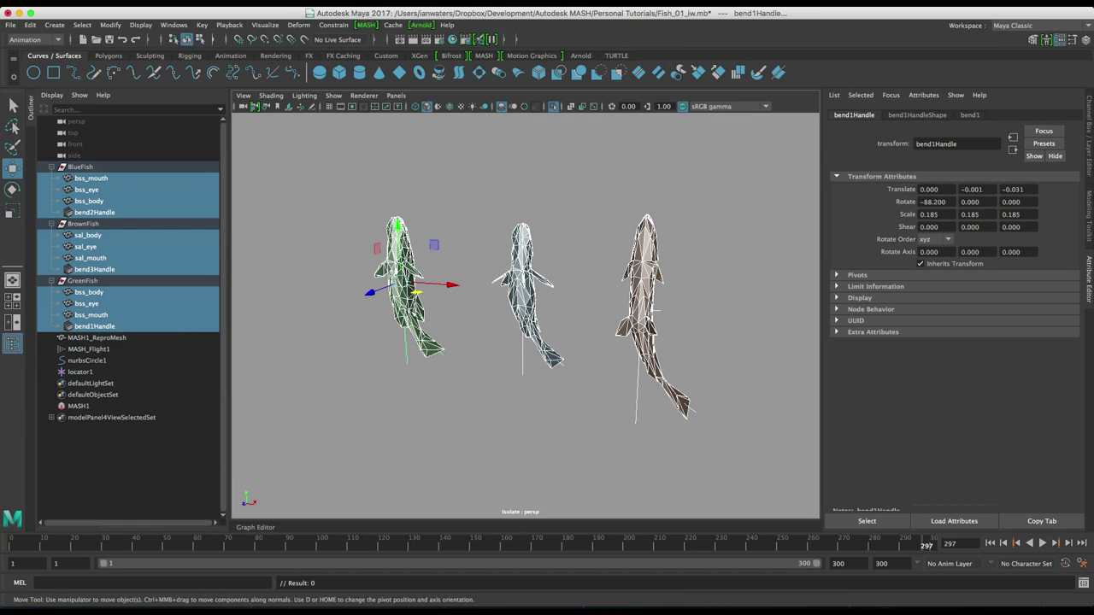
key(w)
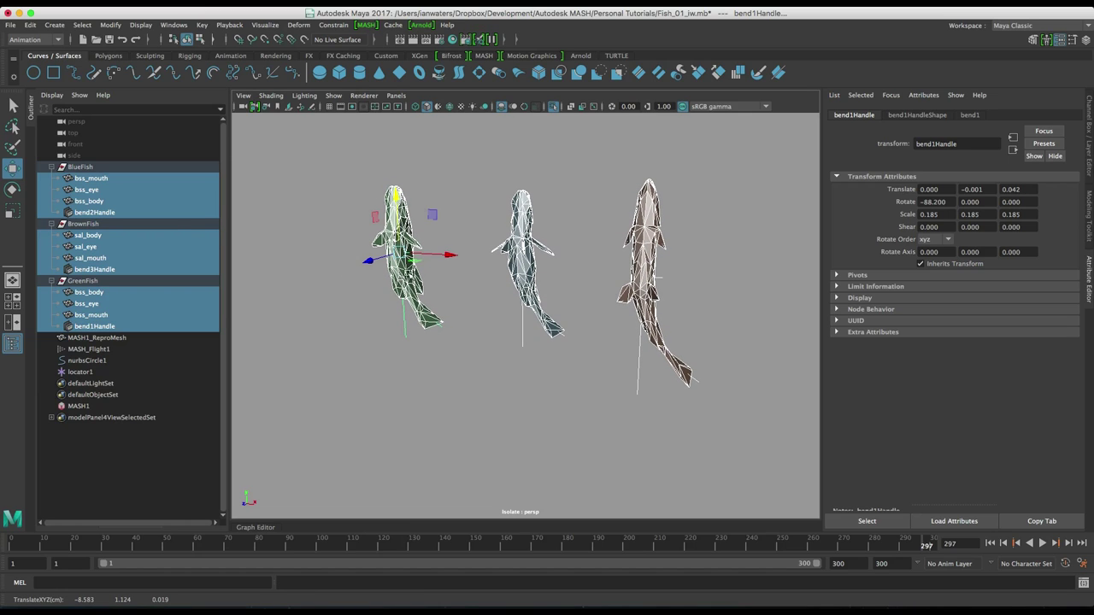
click(51, 167)
click(51, 178)
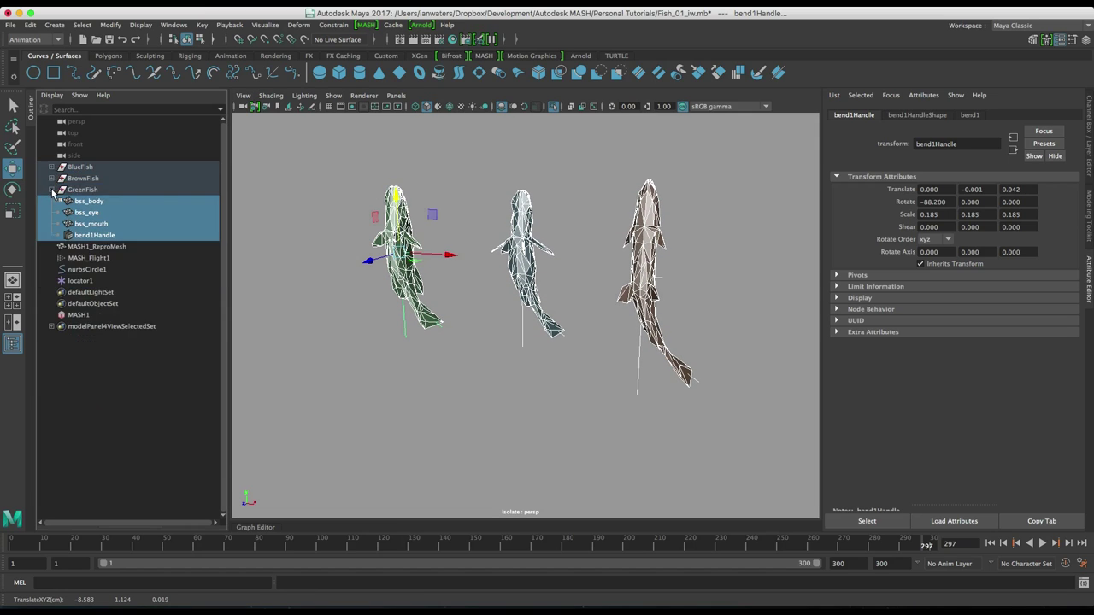
click(52, 189)
drag(101, 166, 94, 190)
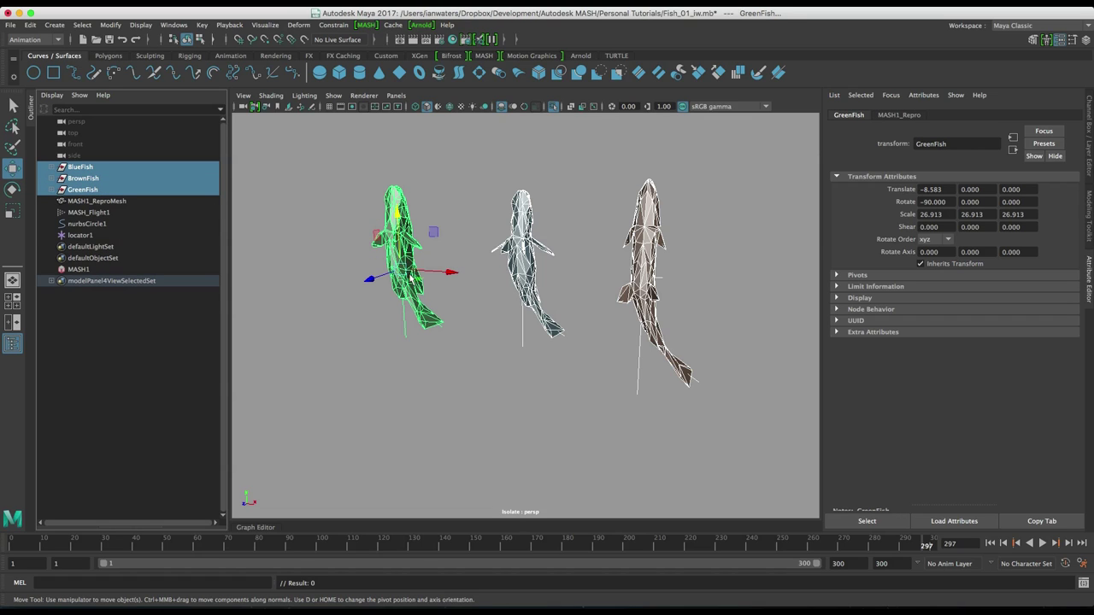
click(332, 217)
drag(124, 190, 139, 195)
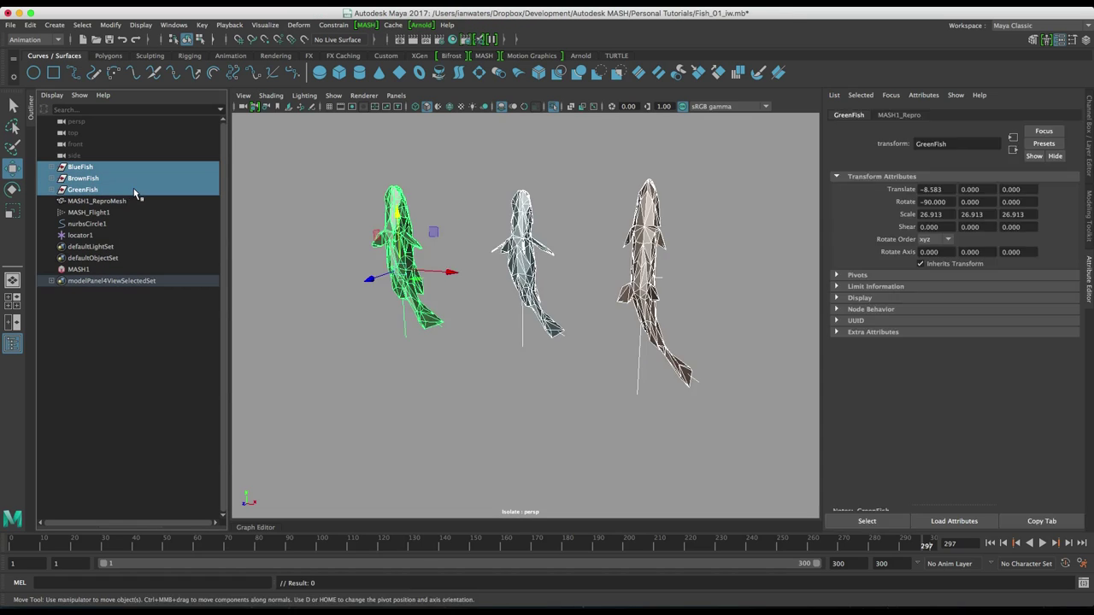
- Hide the three source fish and leave Isolate Select to see the whole scene
key(ctrl+h)
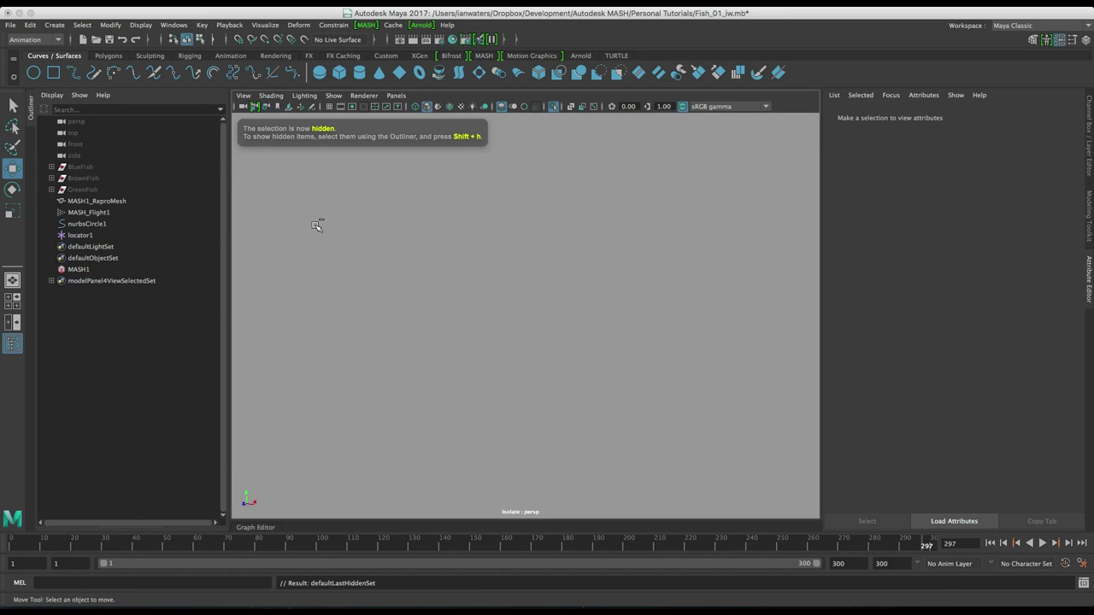
key(ctrl+1)
alt+drag(364, 223, 584, 339)
- Replay the flock from the start, stopping at frame 180, and move closer to the fish
click(992, 544)
click(1042, 544)
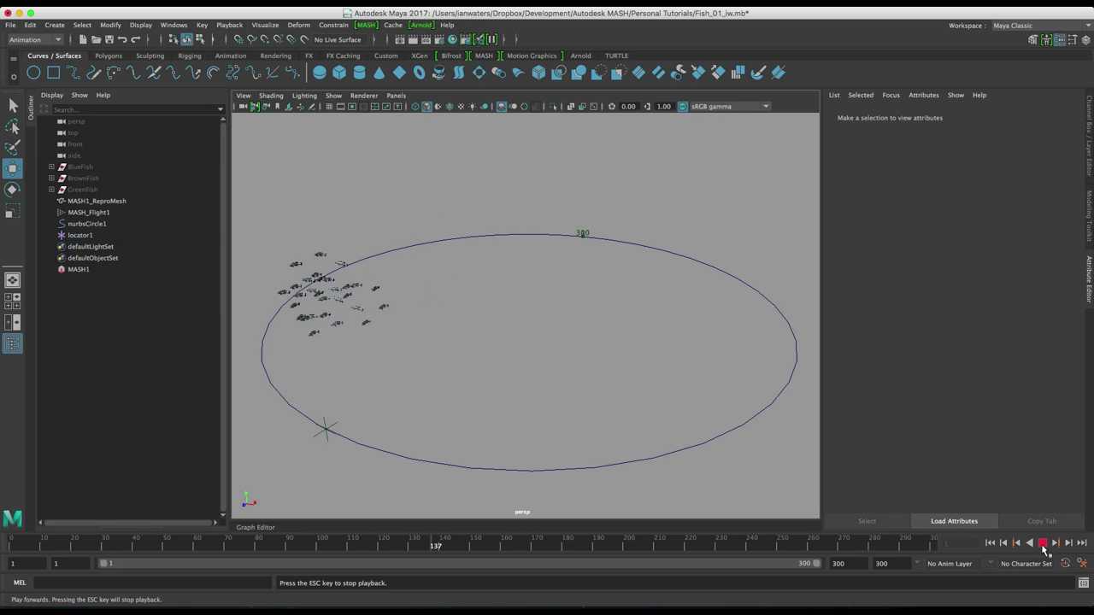
click(1043, 545)
alt+drag(772, 479, 786, 357)
scroll(559, 445, up, 5)
scroll(555, 400, up, 4)
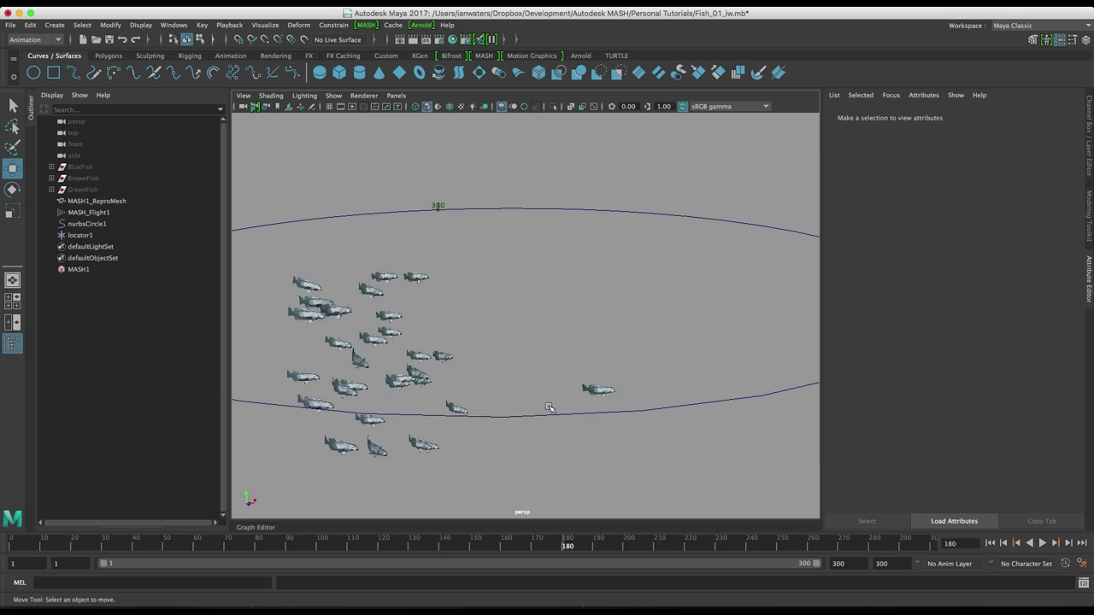
- Add an ID node to MASH1 with ID Type Random and Random Seed 55, then reselect MASH1
click(98, 270)
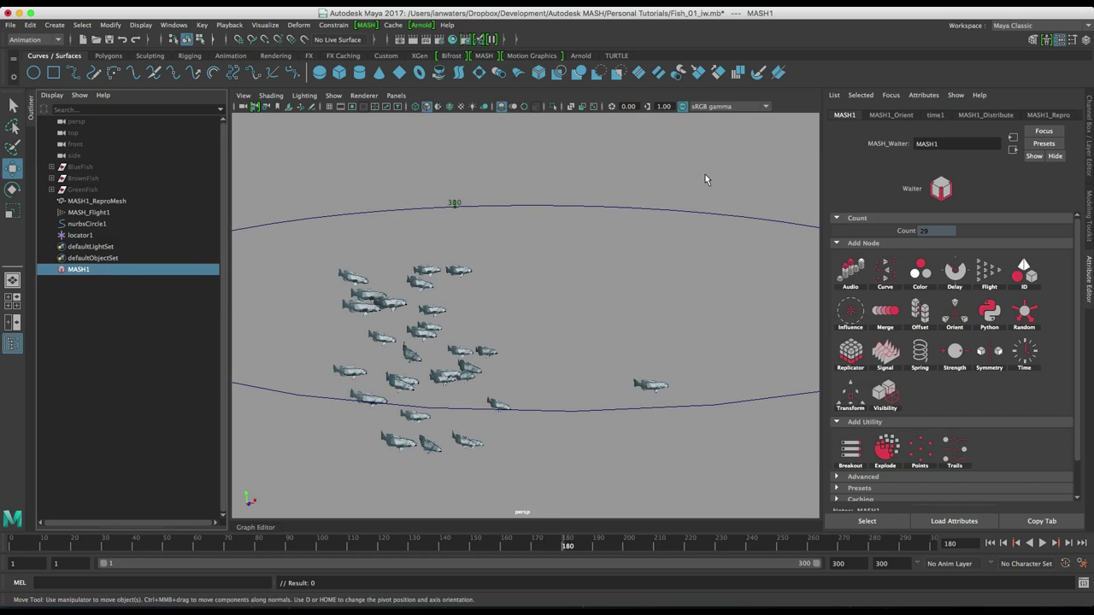
click(1028, 275)
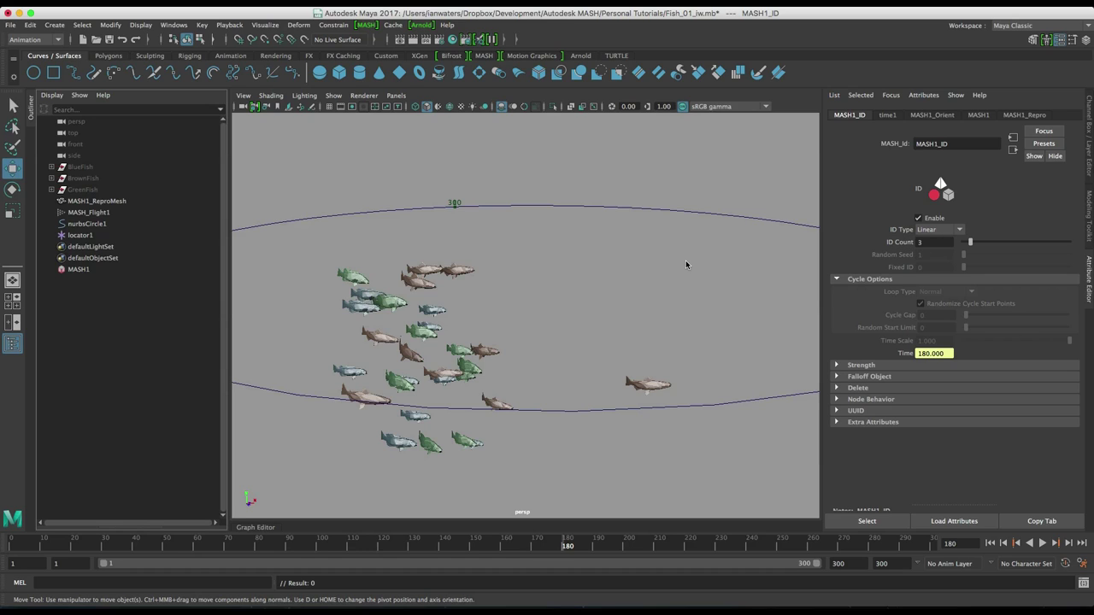
click(932, 229)
click(931, 248)
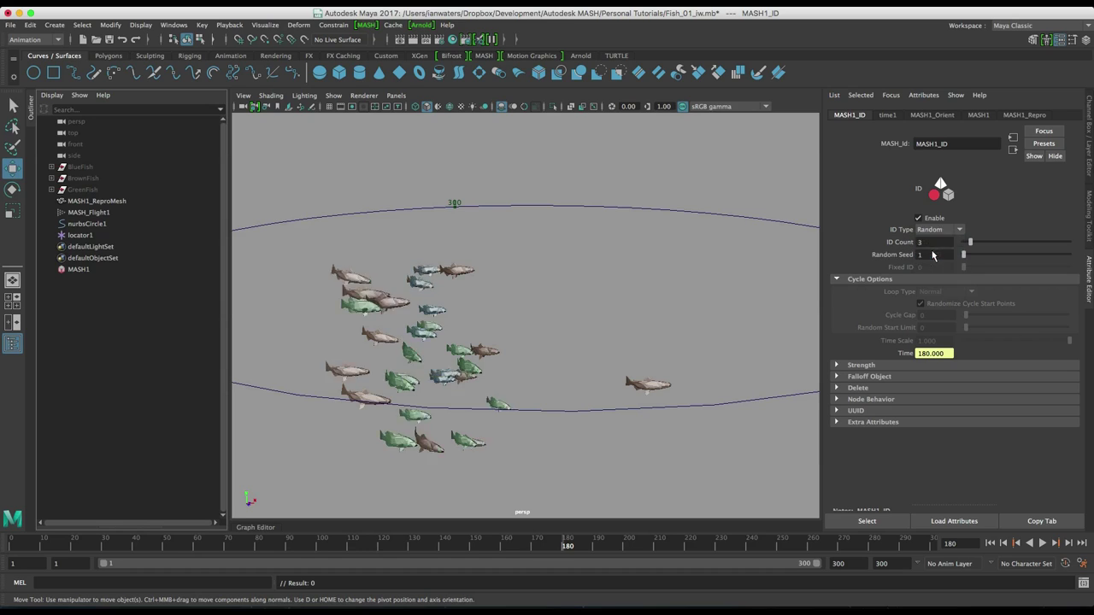
drag(978, 256, 1035, 256)
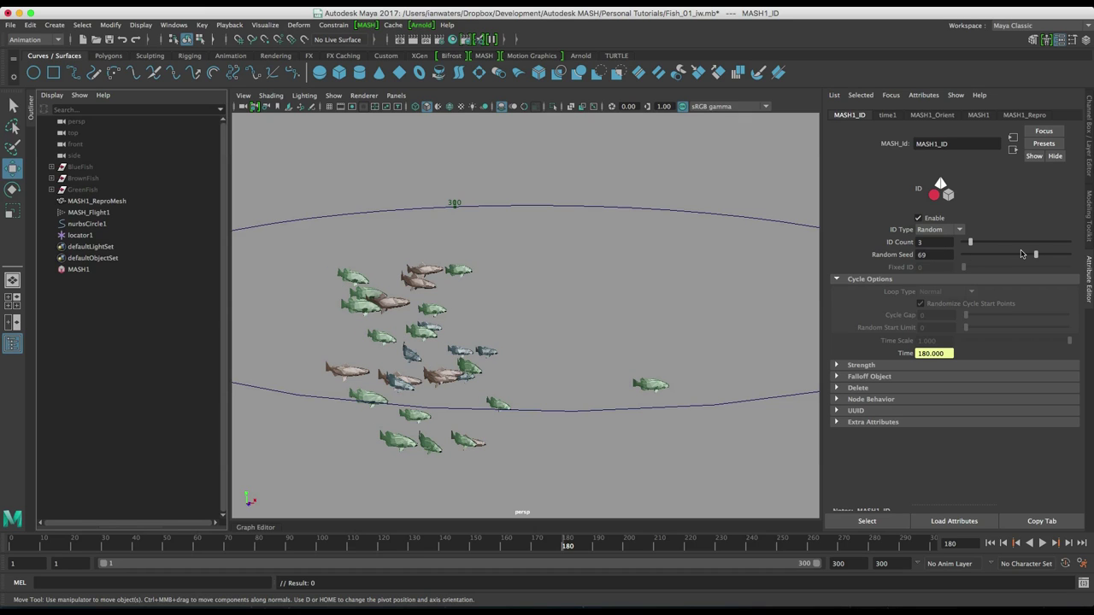
click(1020, 254)
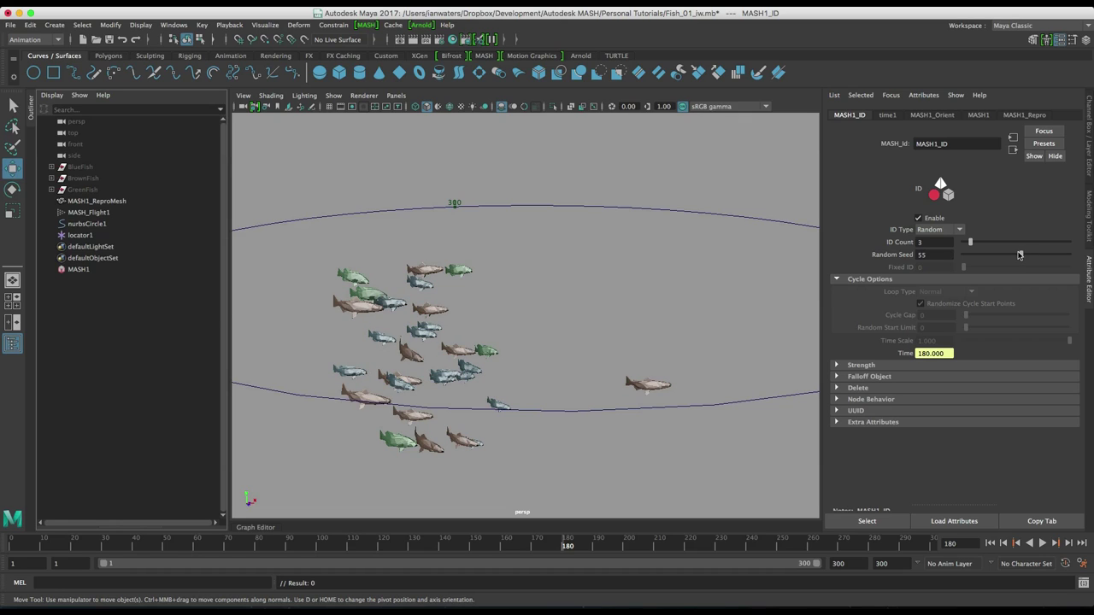
click(100, 270)
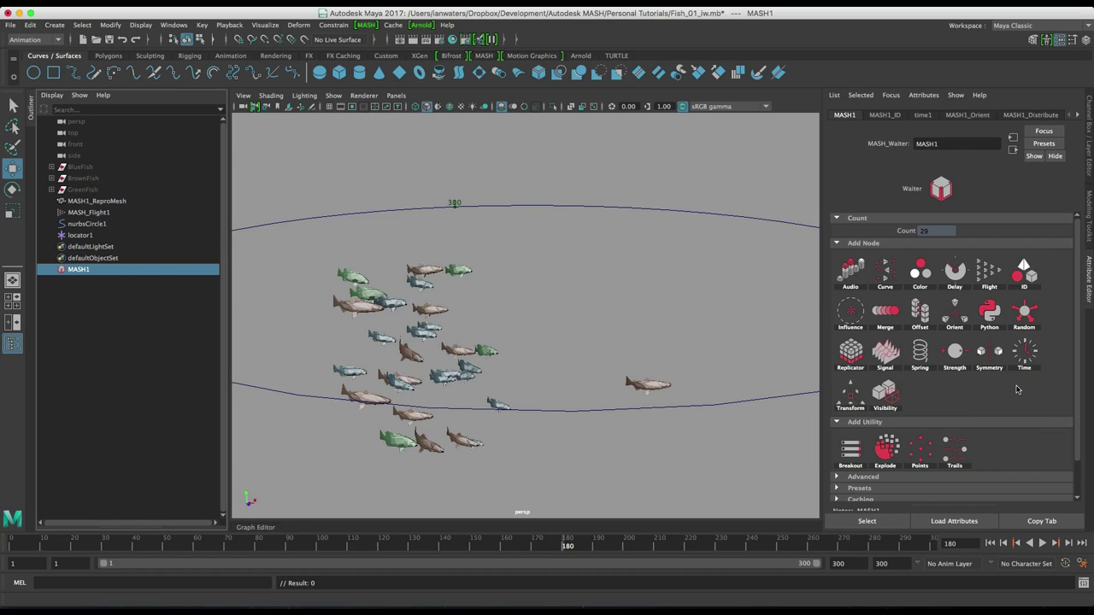
- Select the fish, return to Object Mode, and add a Time node to MASH1
drag(534, 263, 385, 334)
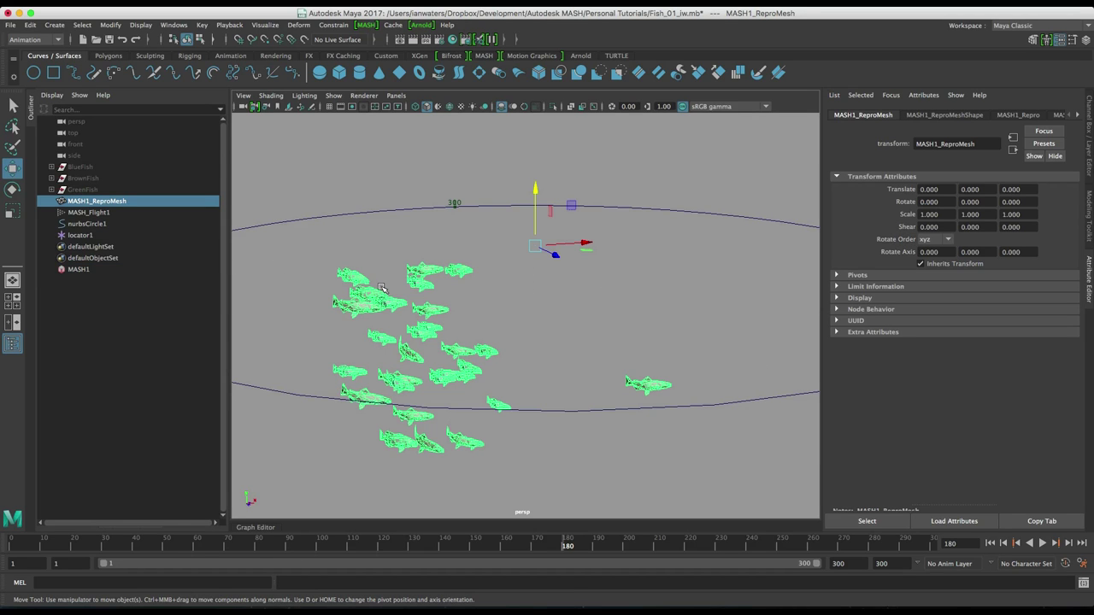
right_drag(374, 268, 342, 275)
right_drag(415, 277, 513, 259)
click(167, 272)
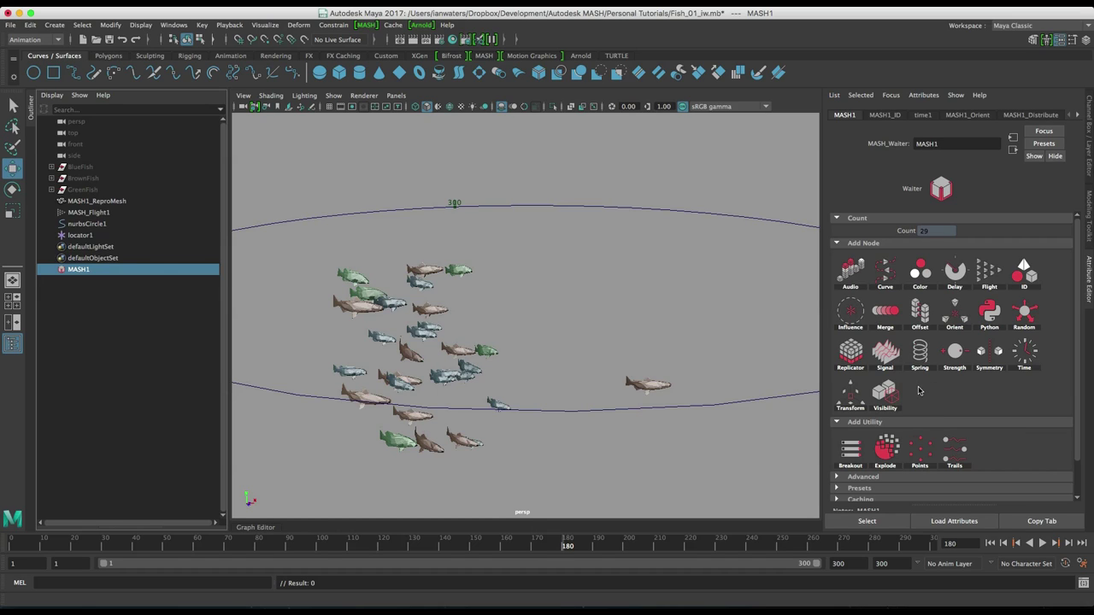
click(1025, 354)
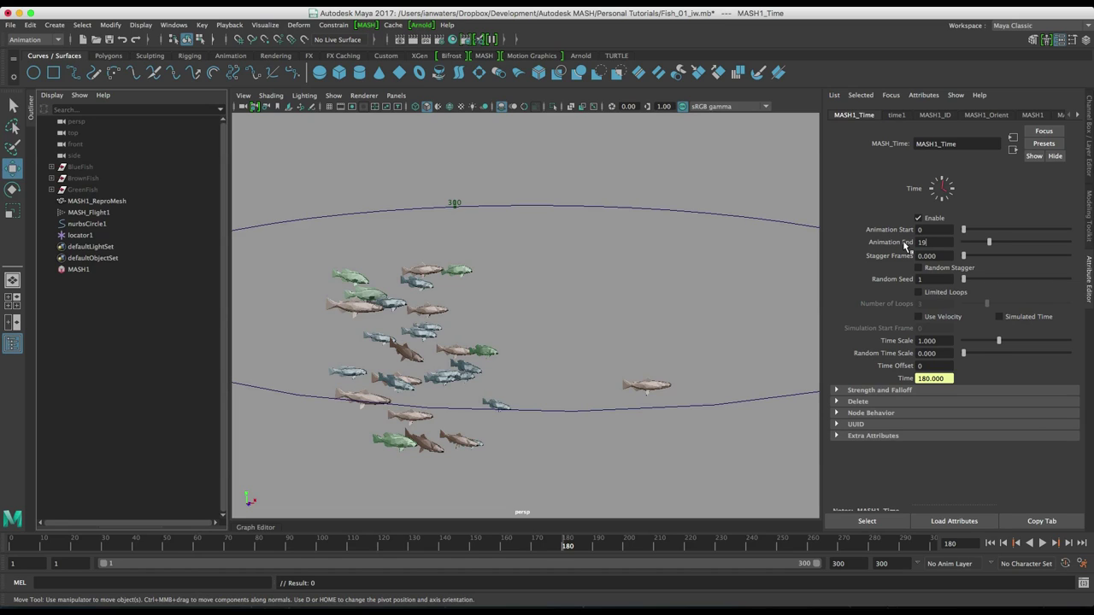
- Give MASH1_Time Animation End 19, Stagger Frames 19 and Random Stagger, then play
key(Return)
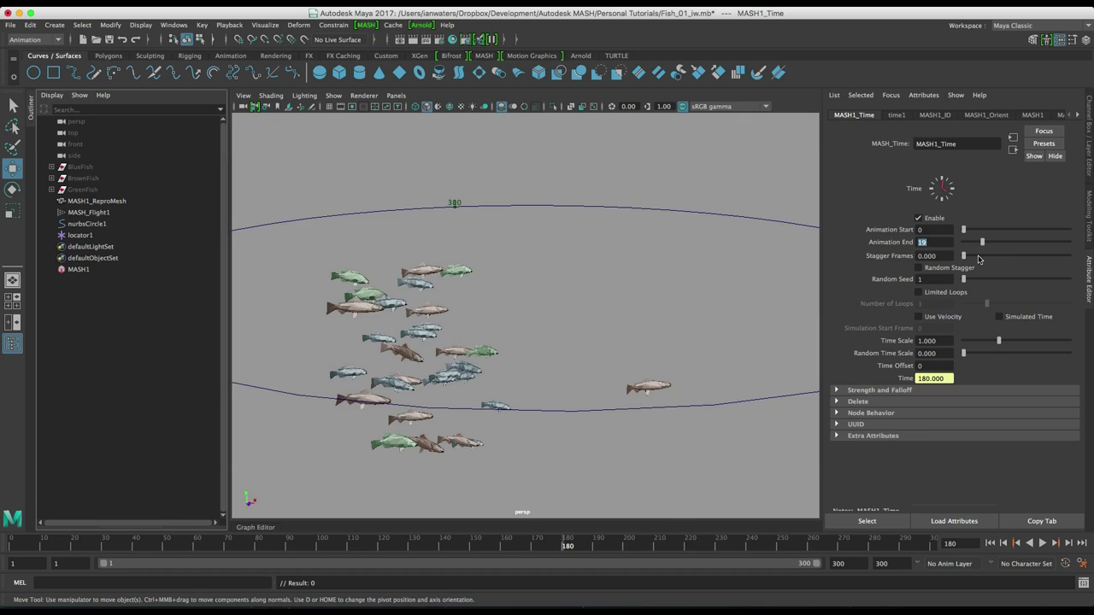
drag(978, 259, 1067, 258)
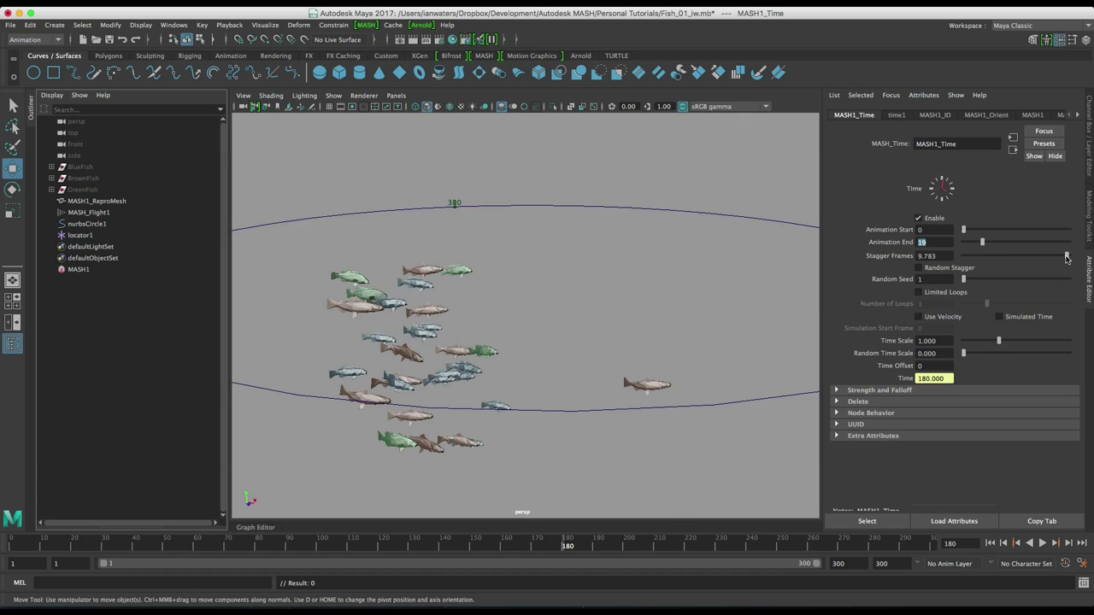
click(926, 270)
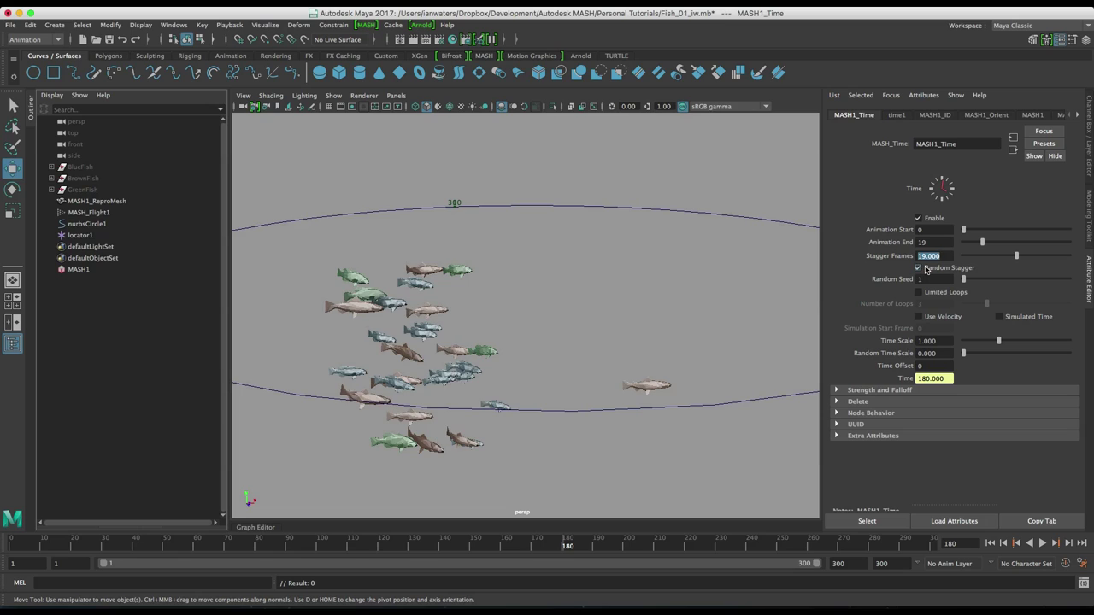
click(1044, 544)
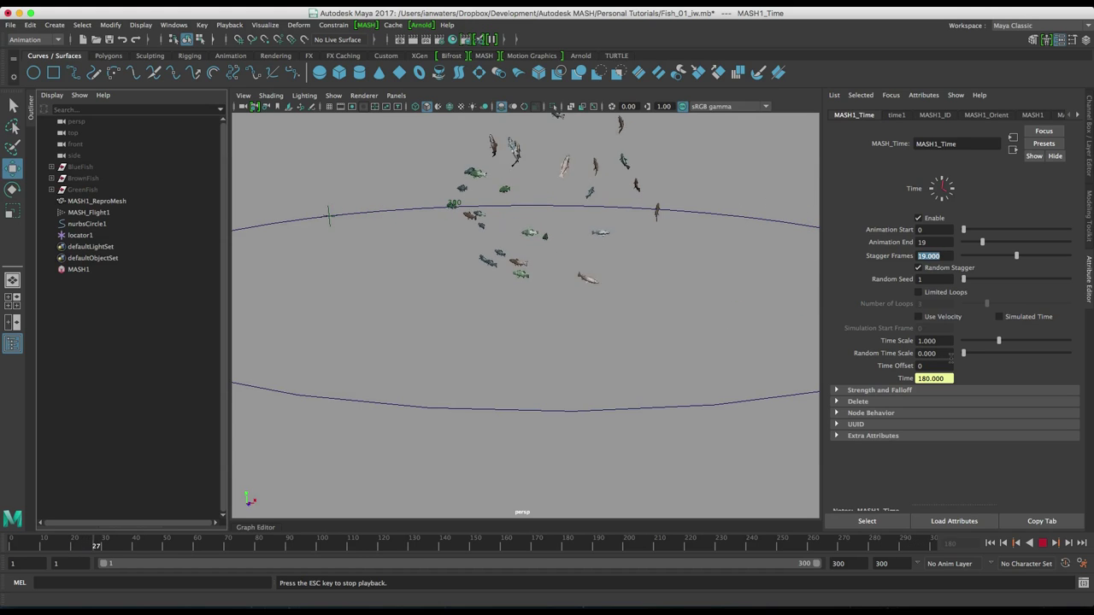
- Set Random Time Scale to 0.587, stop playback, and orbit to see the whole circle
drag(966, 353, 985, 353)
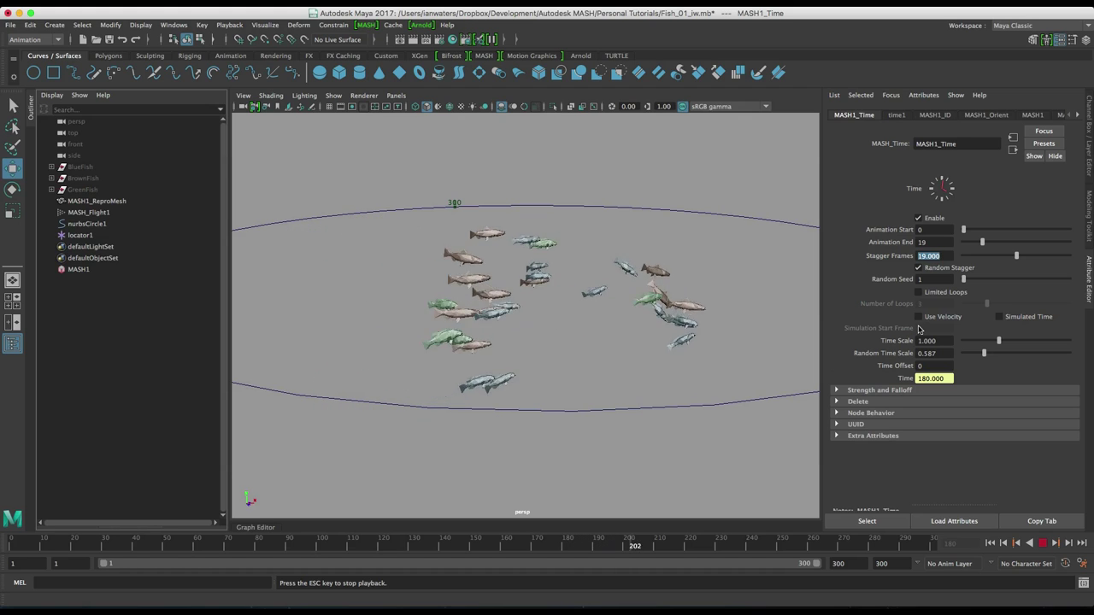
key(Escape)
alt+drag(733, 320, 681, 309)
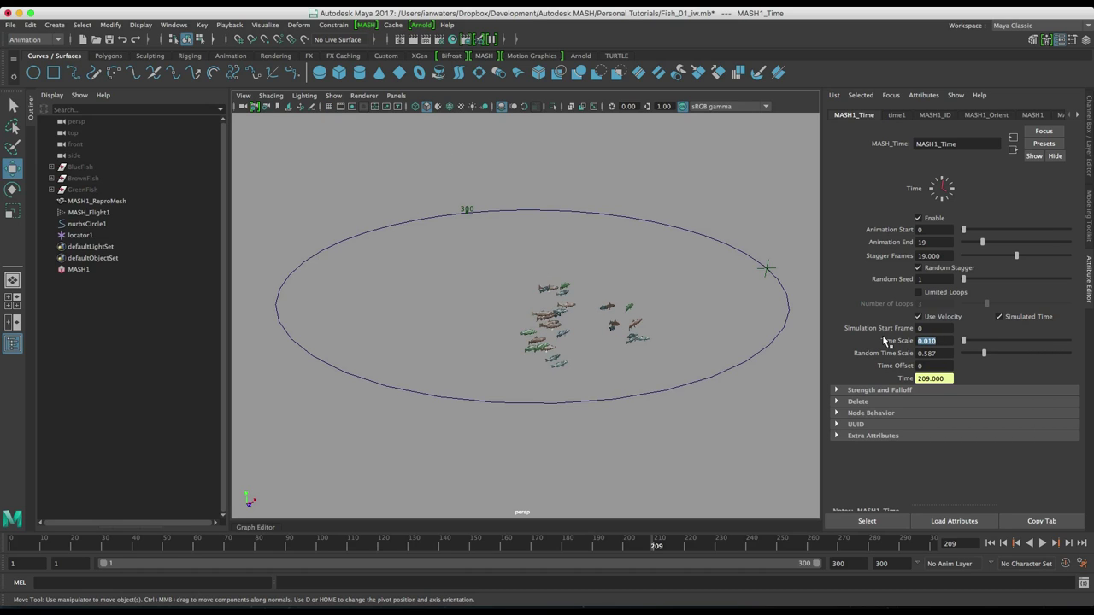
- Play the animation and lower Time Scale to 0.035, then to 0.001
click(1043, 545)
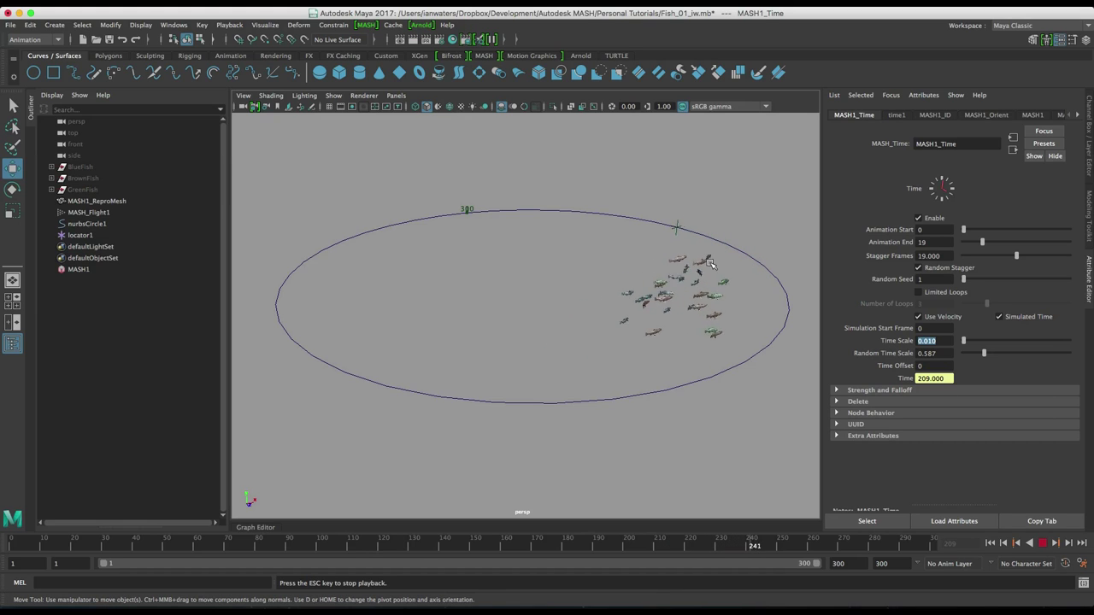
click(932, 340)
key(BackSpace)
key(BackSpace)
text(35)
key(Return)
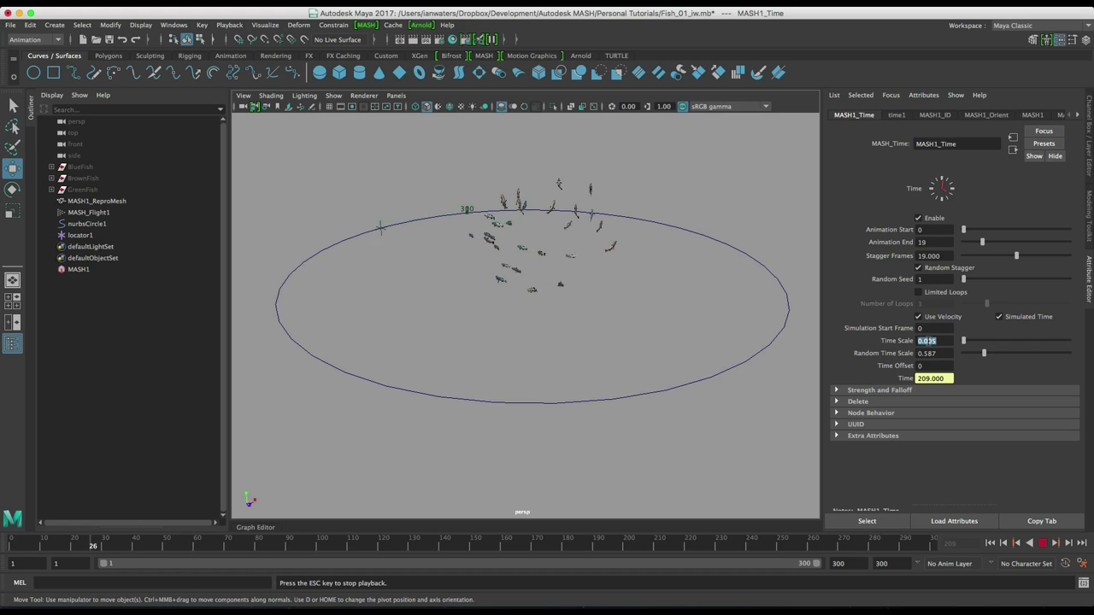
text(0.005)
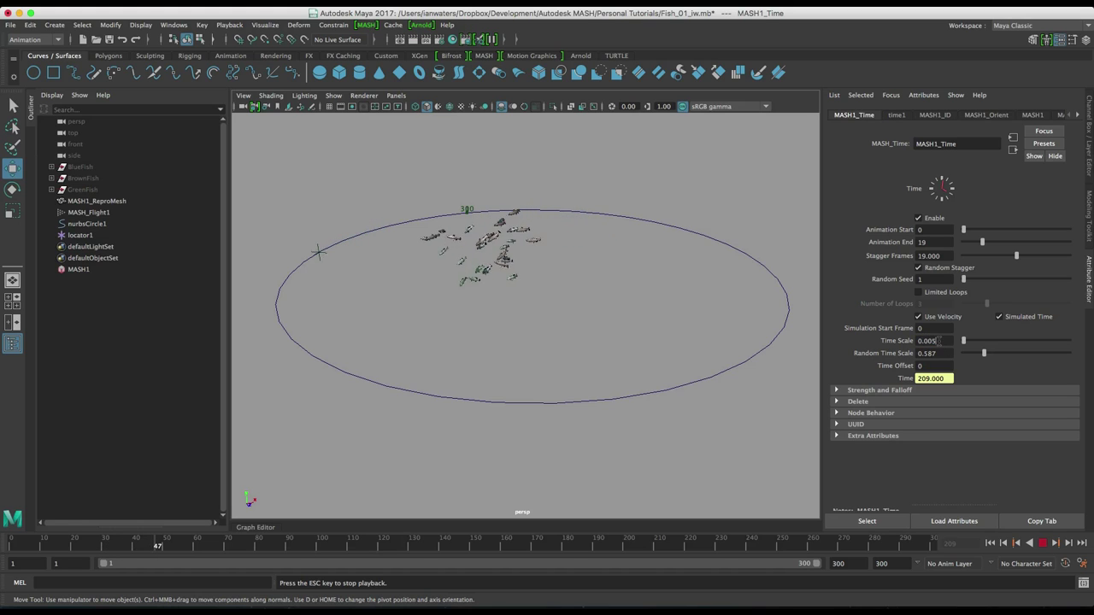
text(1)
key(Return)
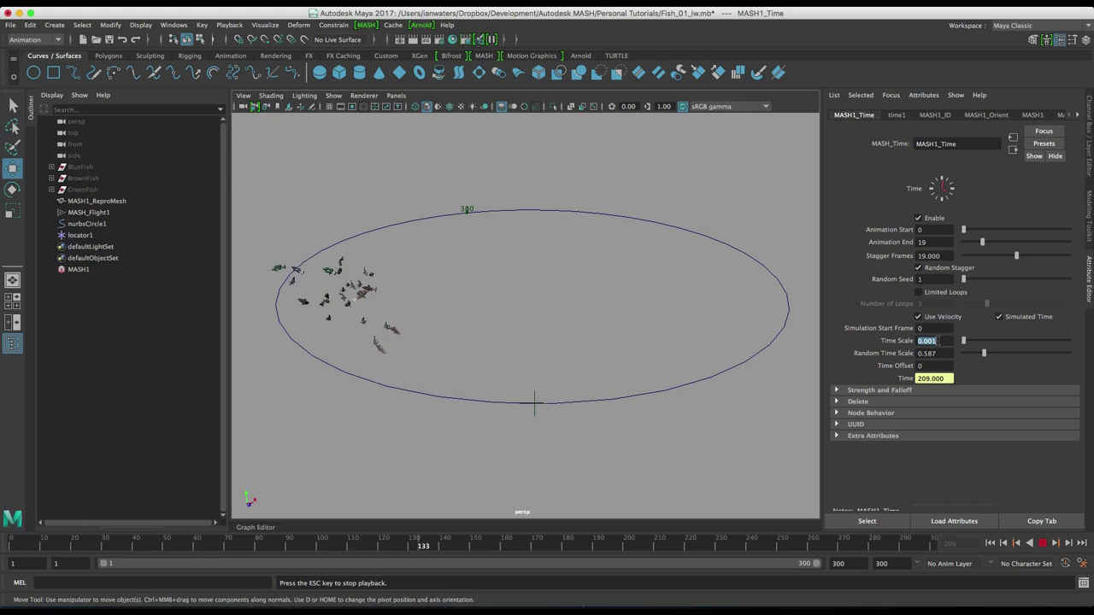
- Zoom and pan the camera to follow the fish and recentre the circle path
scroll(525, 320, up, 5)
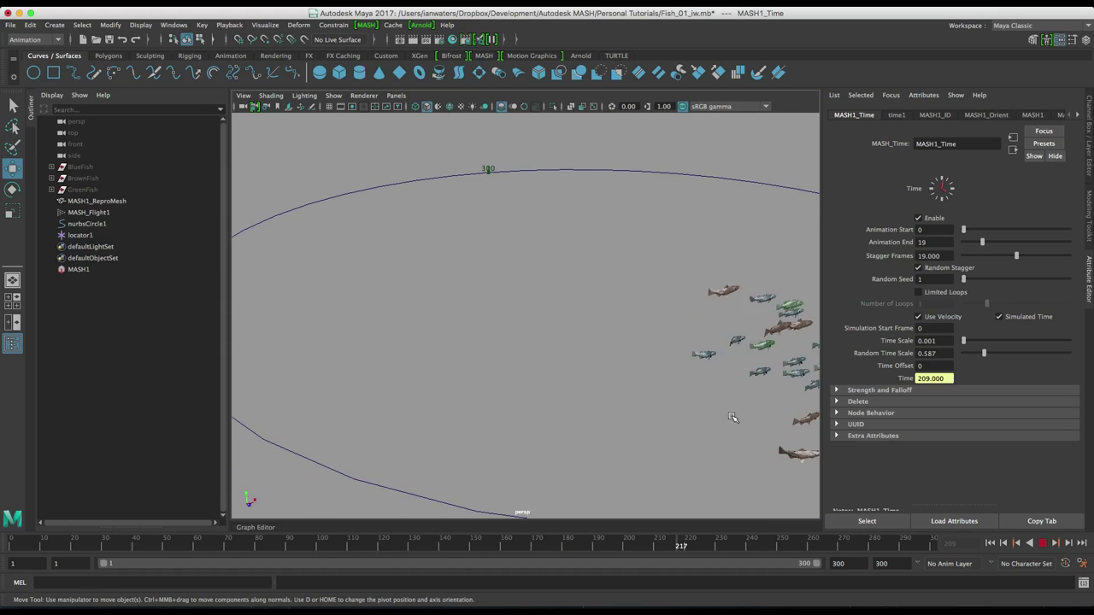
alt+middle_drag(733, 418, 565, 415)
scroll(564, 416, down, 3)
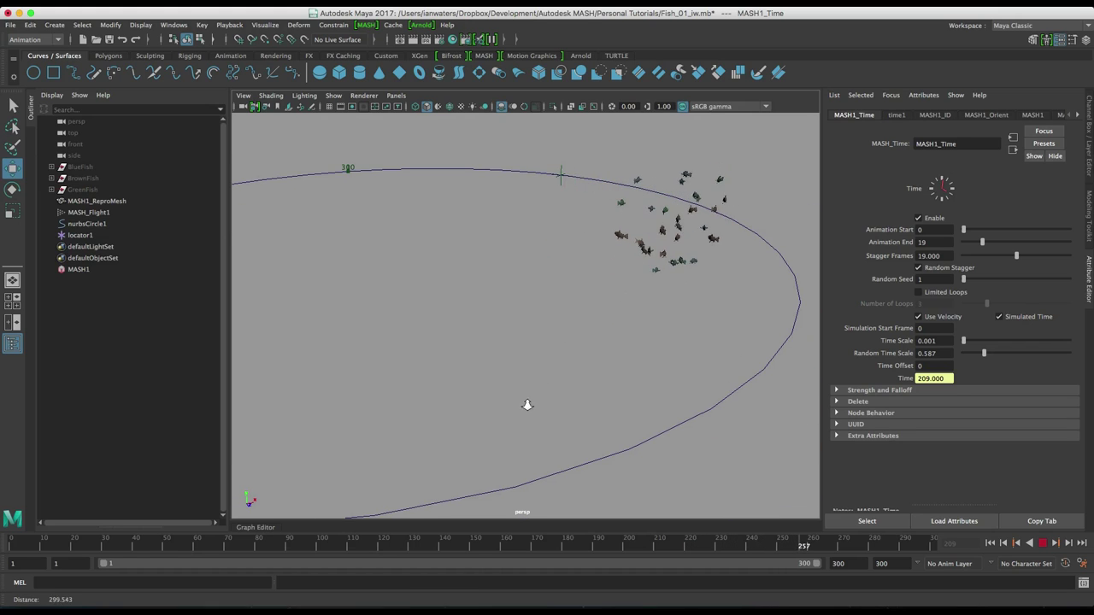
scroll(511, 398, down, 3)
alt+middle_drag(507, 392, 596, 414)
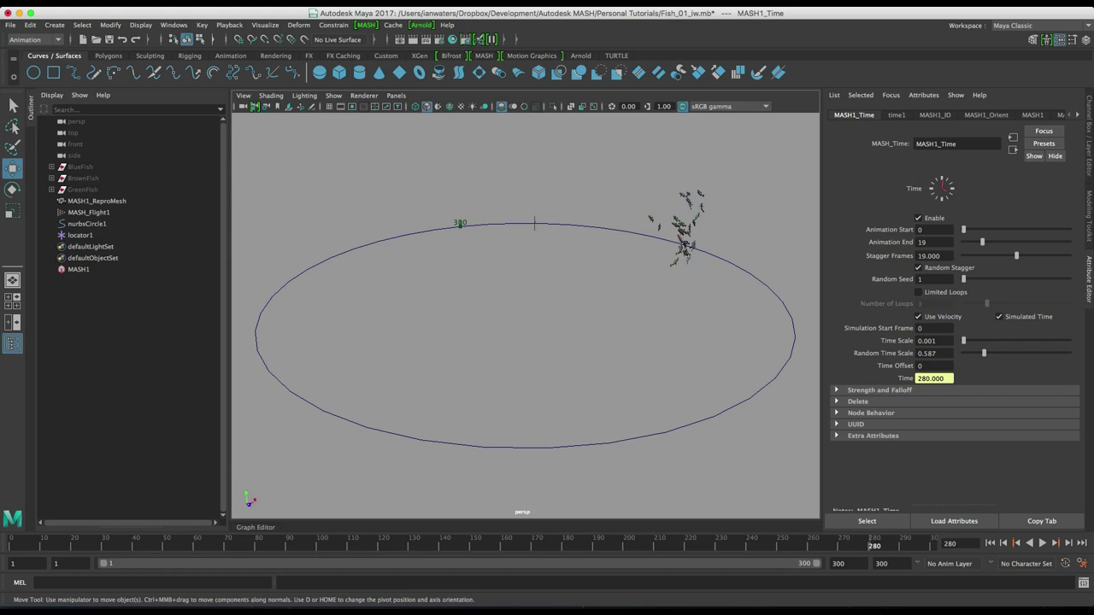
- Select MASH_Flight1 and set its Attraction Strength to 9
click(111, 211)
click(926, 115)
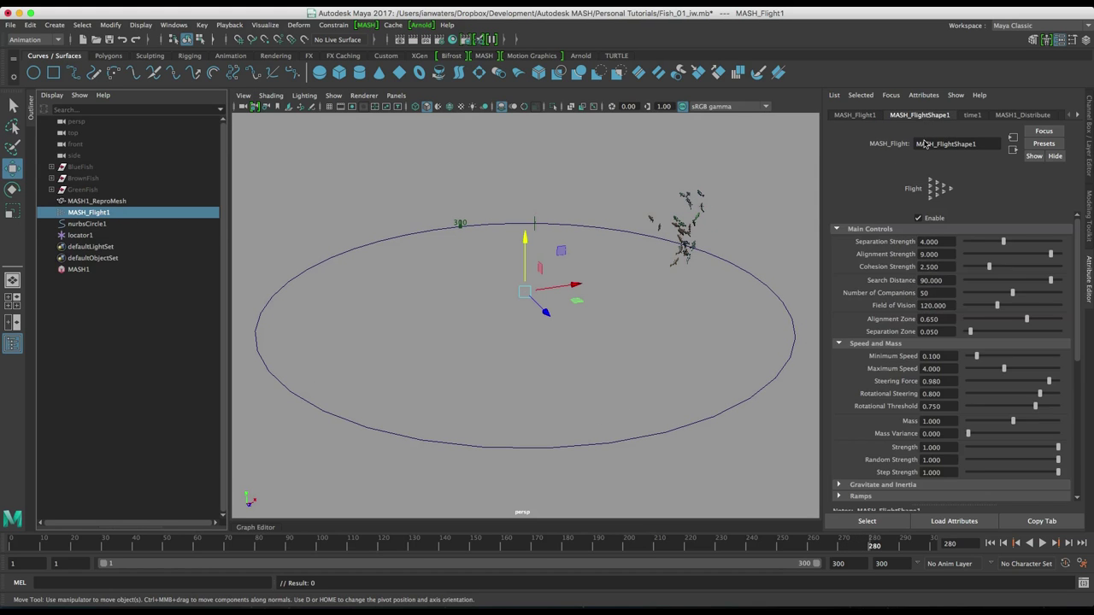
scroll(913, 355, down, 10)
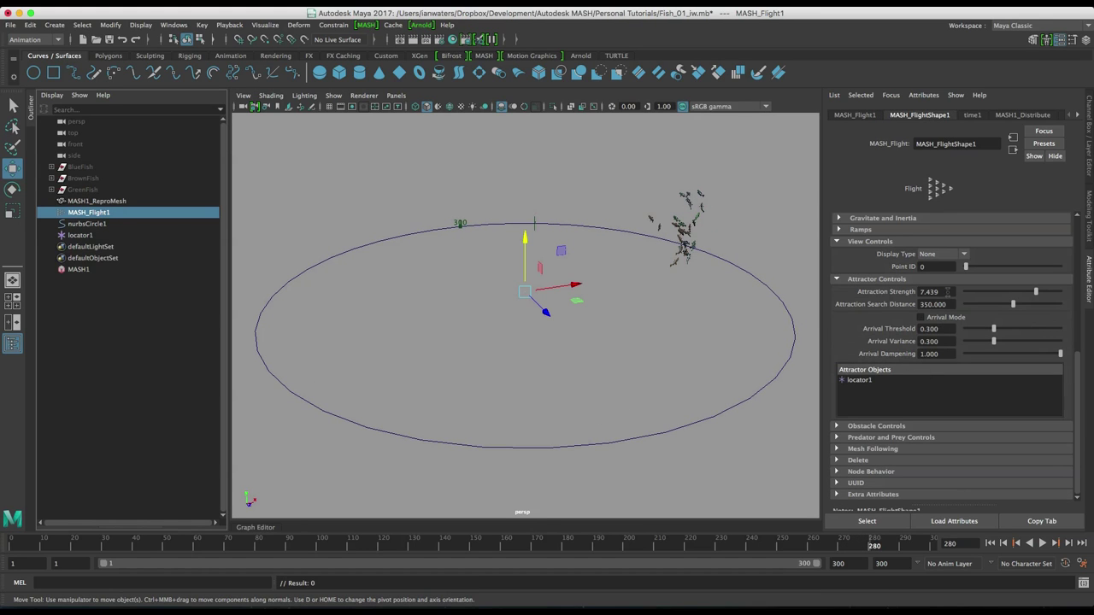
key(Return)
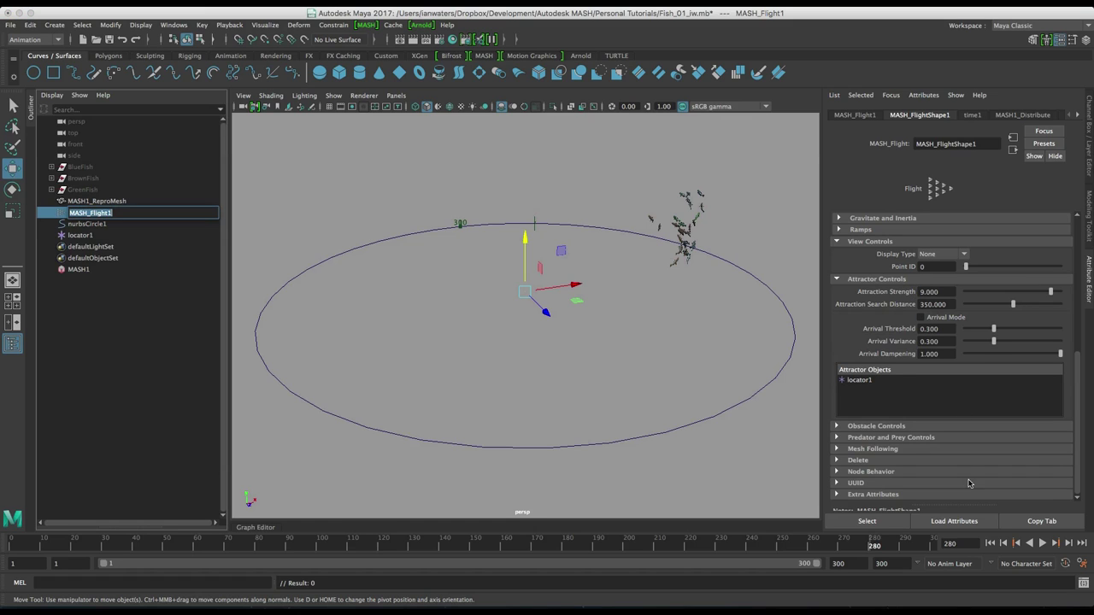
- Play the flock, ease Attraction Strength to about 8.6, frame the circle, then stop playback
click(1042, 543)
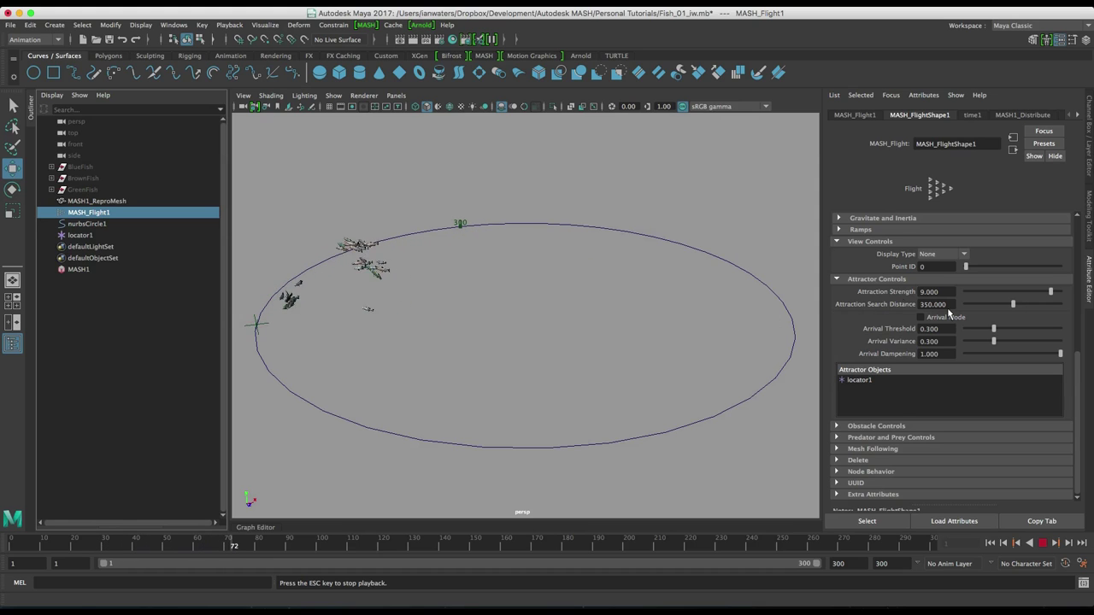
drag(1051, 291, 1046, 293)
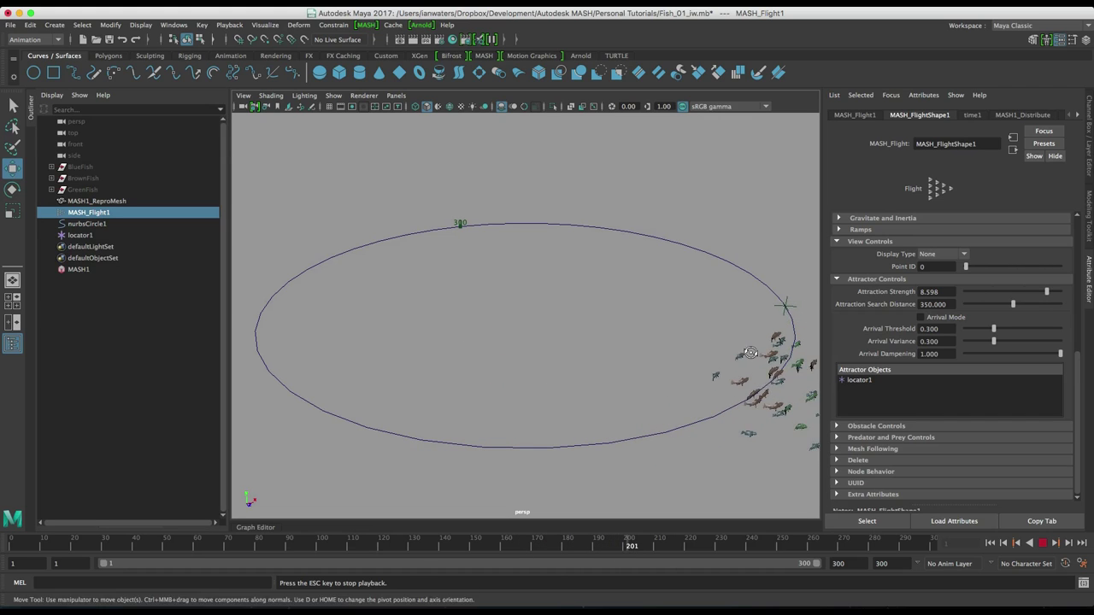
alt+drag(719, 346, 668, 347)
key(f)
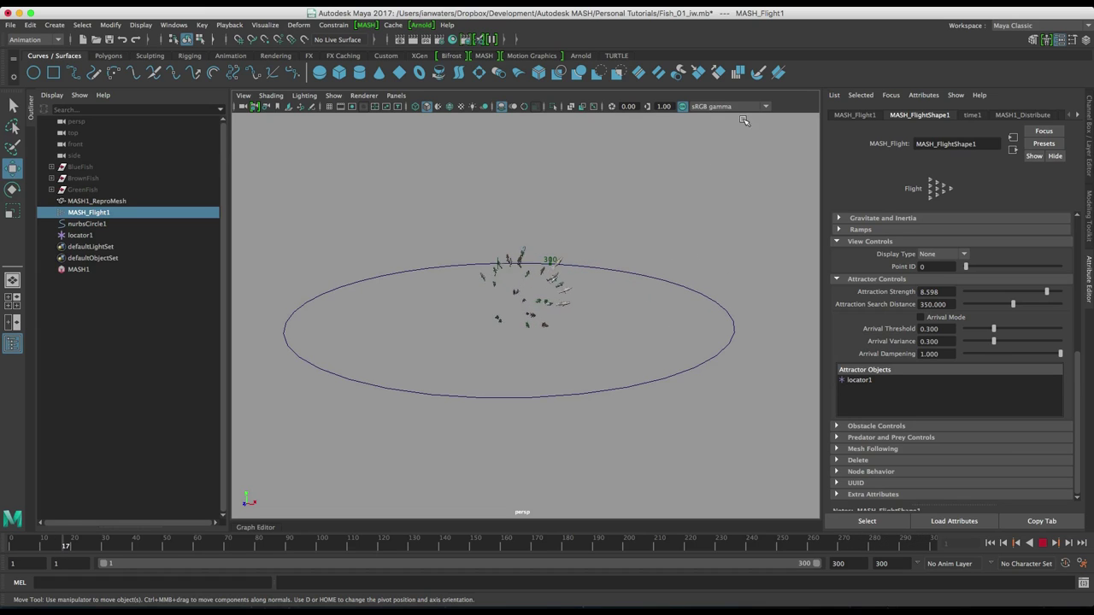
key(Escape)
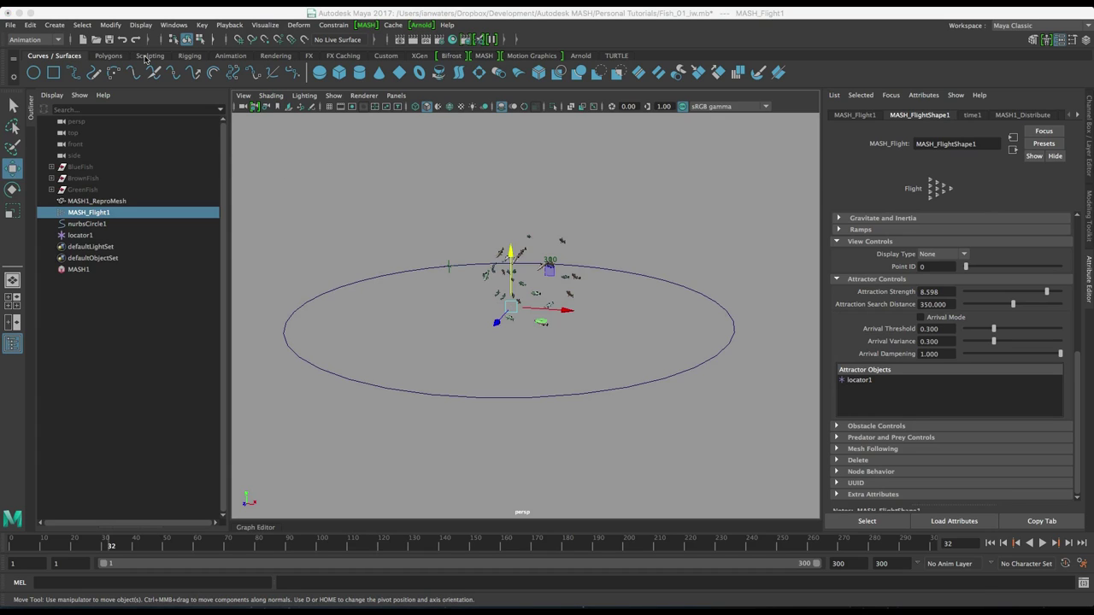
- Create a polygon plane, scale it into a wide ground, lower it, and rotate ~14° on Y
click(116, 56)
click(113, 72)
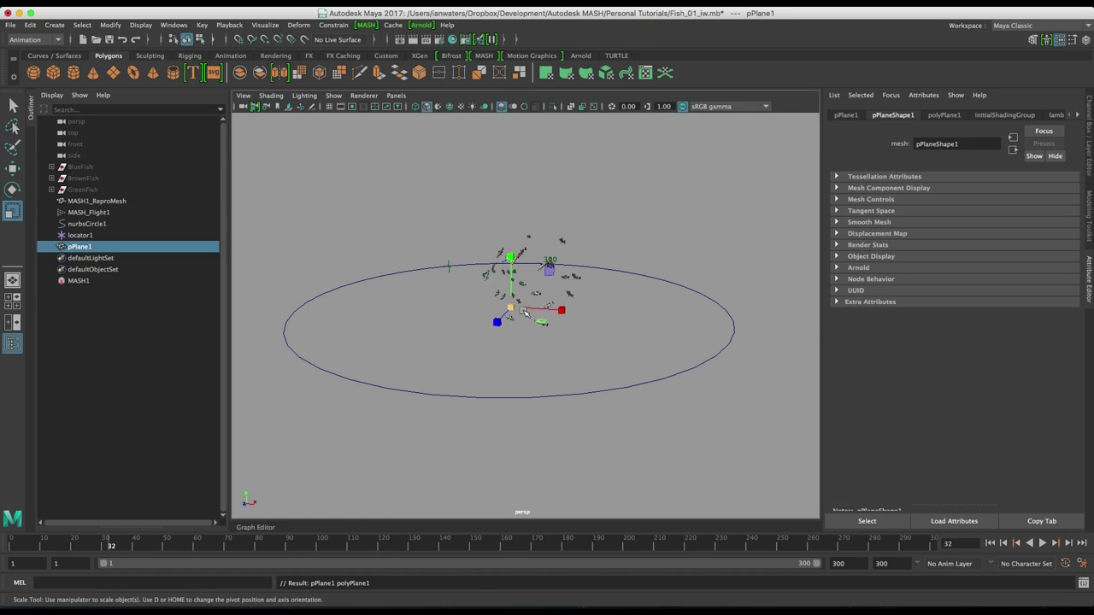
key(r)
drag(511, 308, 772, 292)
key(w)
drag(504, 257, 505, 336)
key(r)
drag(512, 389, 1063, 449)
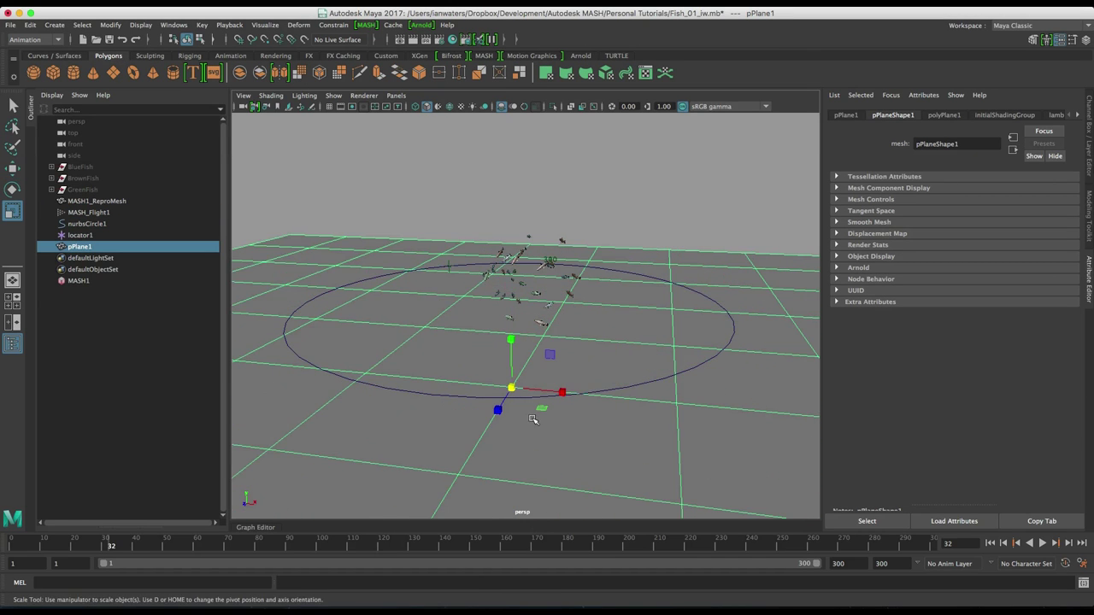
key(e)
drag(534, 413, 462, 413)
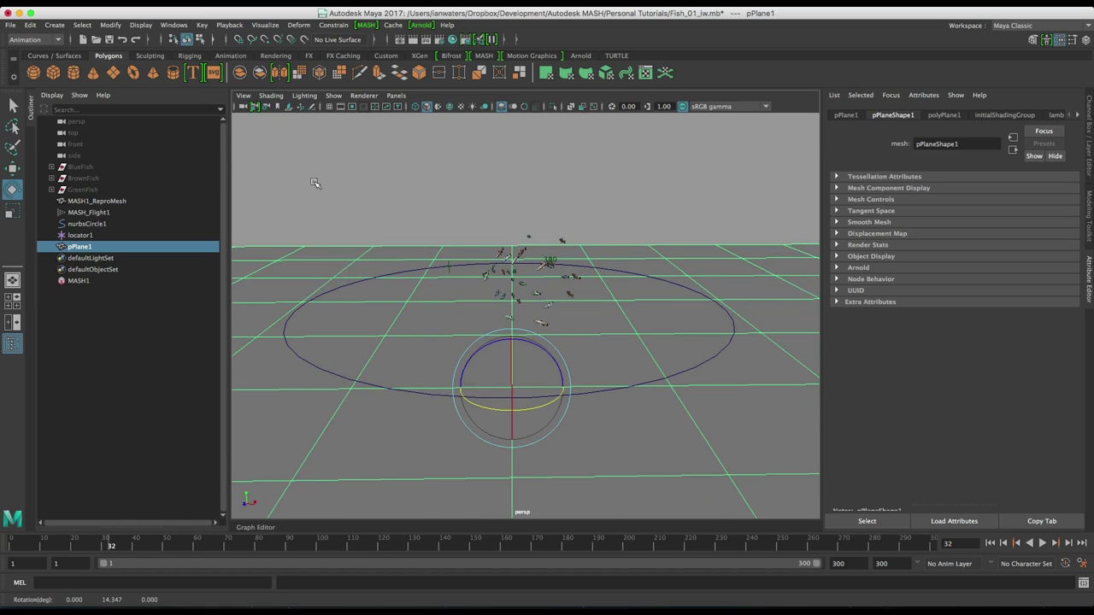
- Turn on Hardware Fog in the viewport shading options
click(270, 96)
click(333, 330)
click(364, 96)
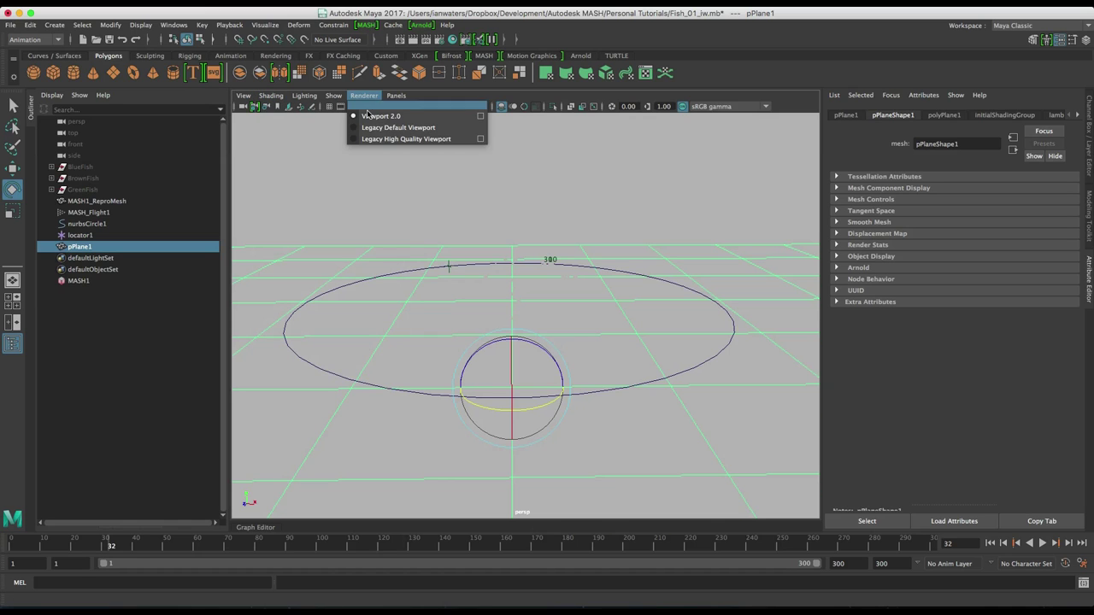
- In Viewport 2.0 settings, set Hardware Fog End to about 960 and Start to about 284
click(481, 118)
scroll(619, 342, down, 3)
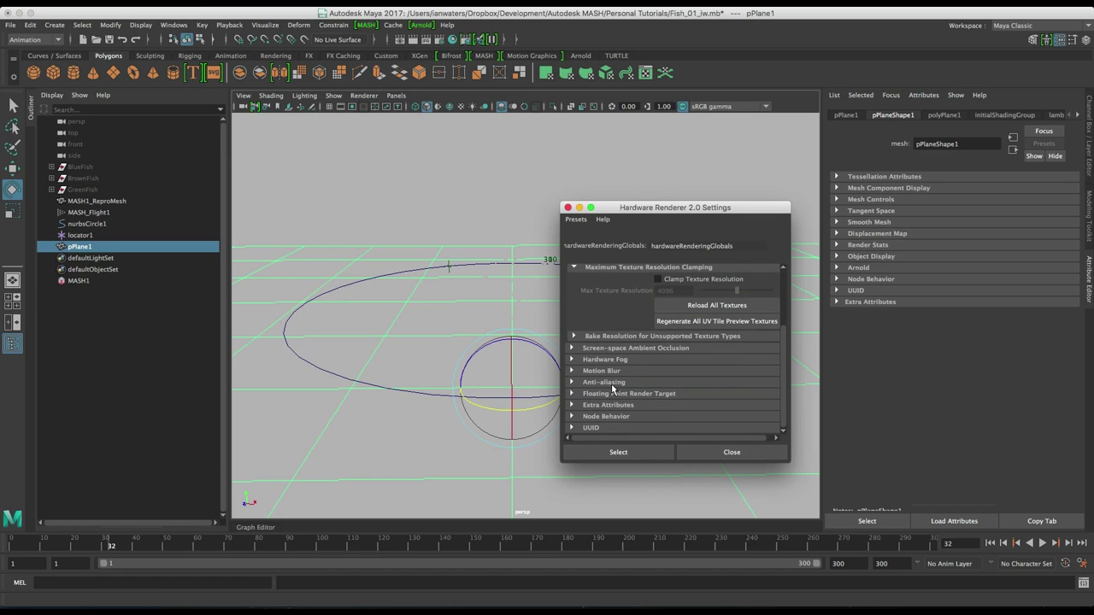
click(609, 371)
click(618, 360)
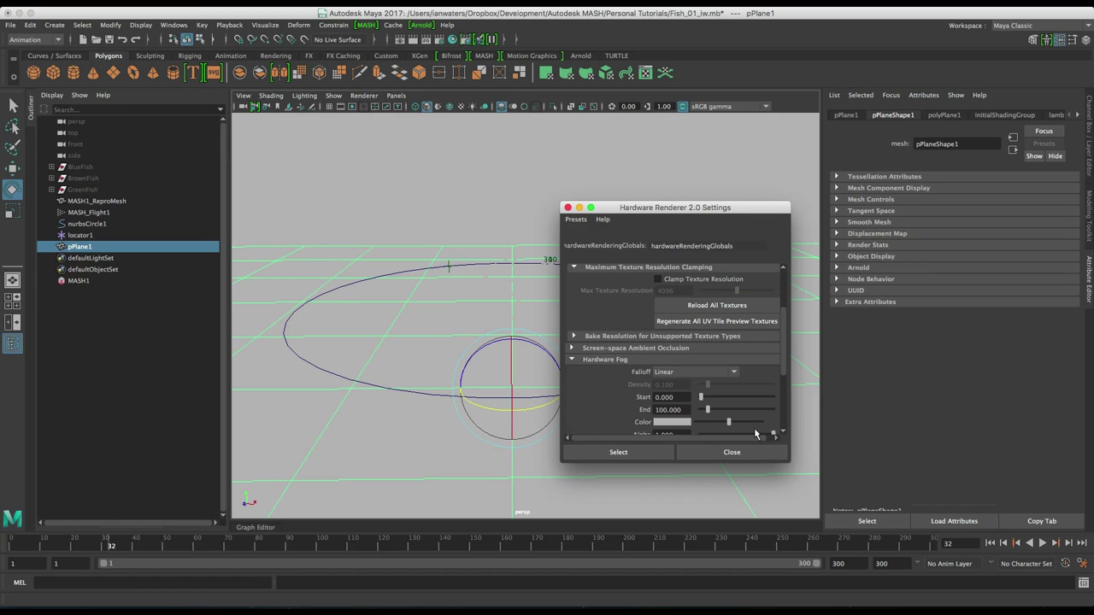
drag(788, 457, 980, 529)
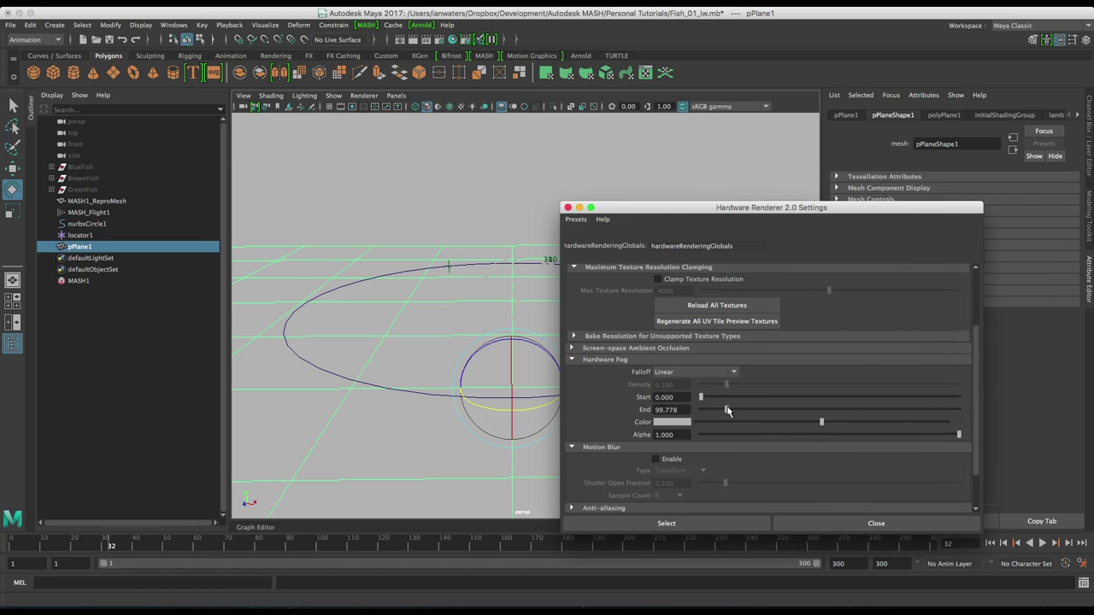
drag(733, 411, 958, 420)
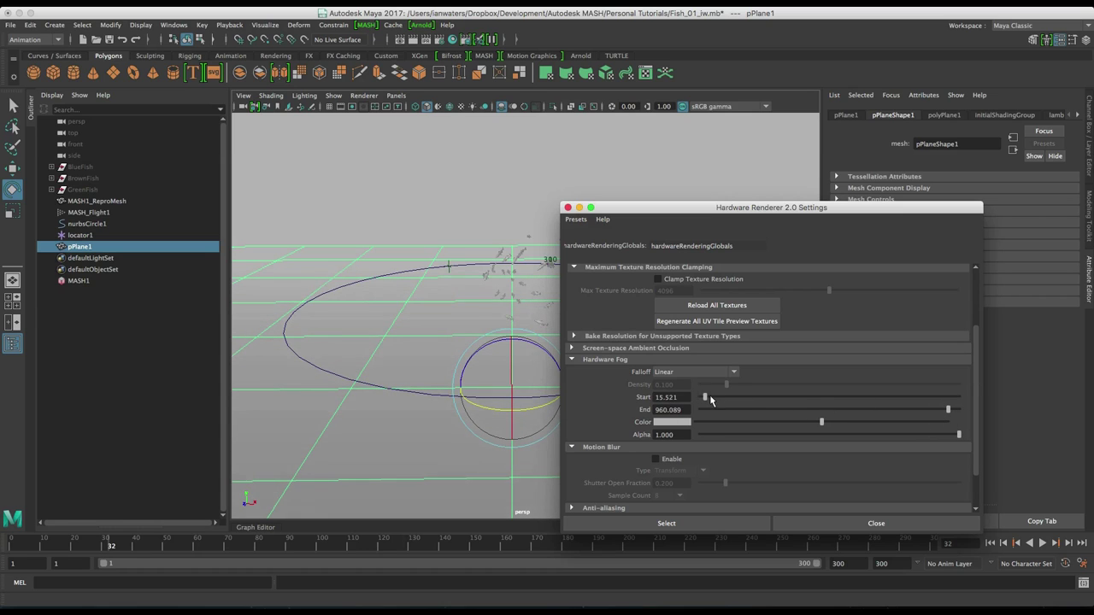
drag(731, 405, 753, 408)
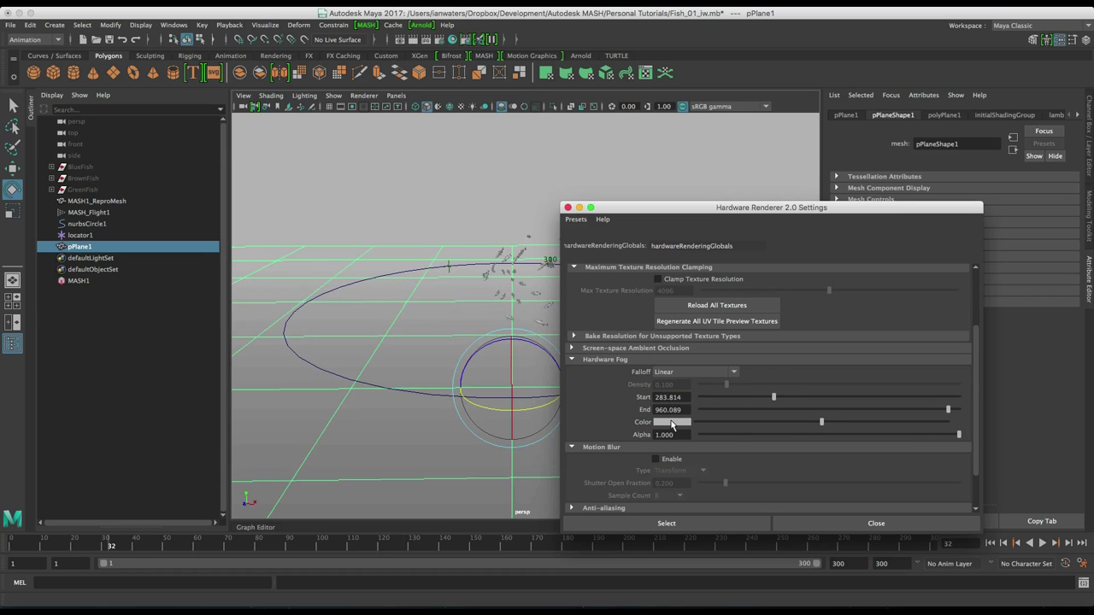
- Give the fog a dark, desaturated teal colour and close the settings
click(672, 423)
click(666, 393)
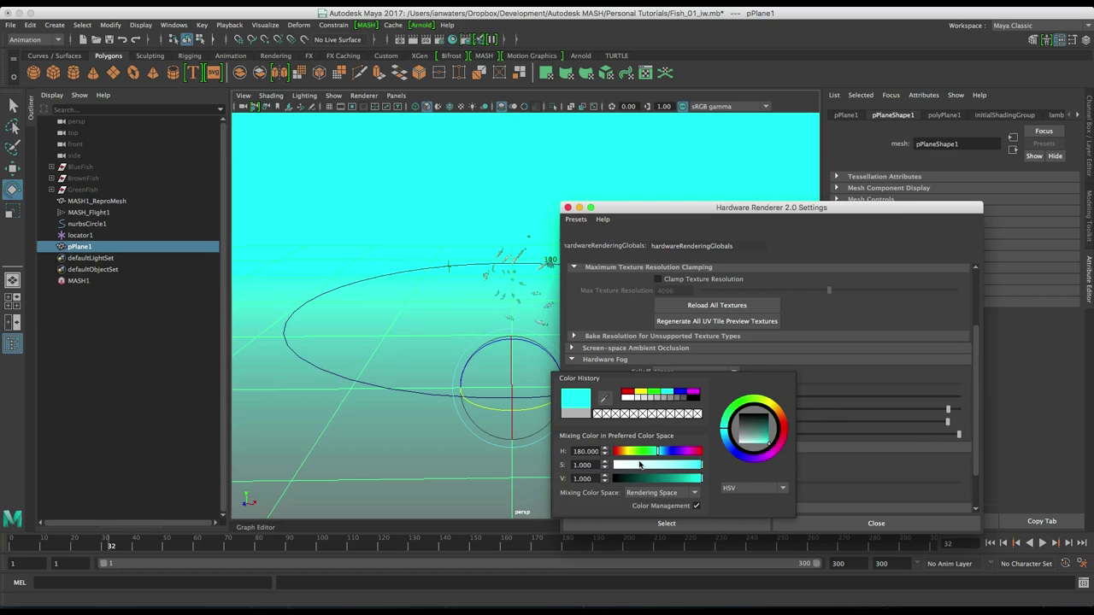
drag(638, 466, 643, 466)
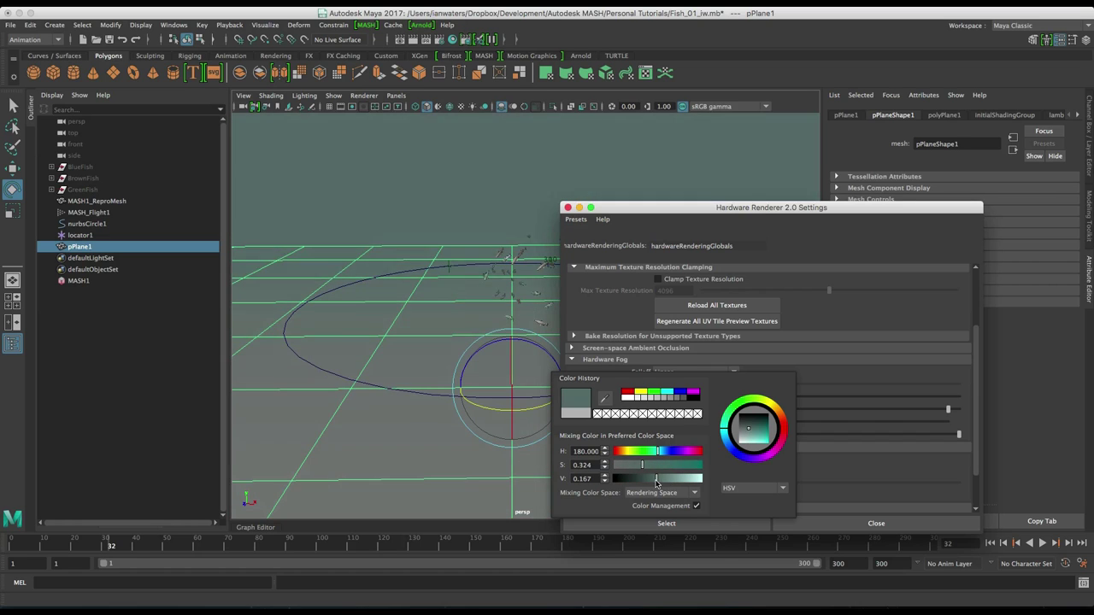
drag(657, 483, 660, 481)
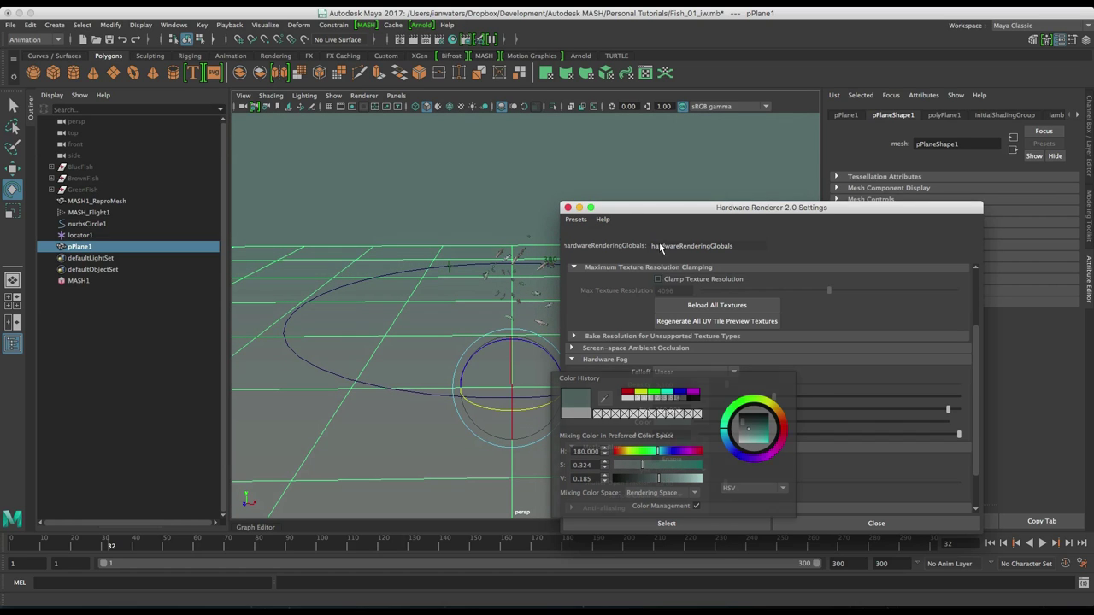
click(567, 208)
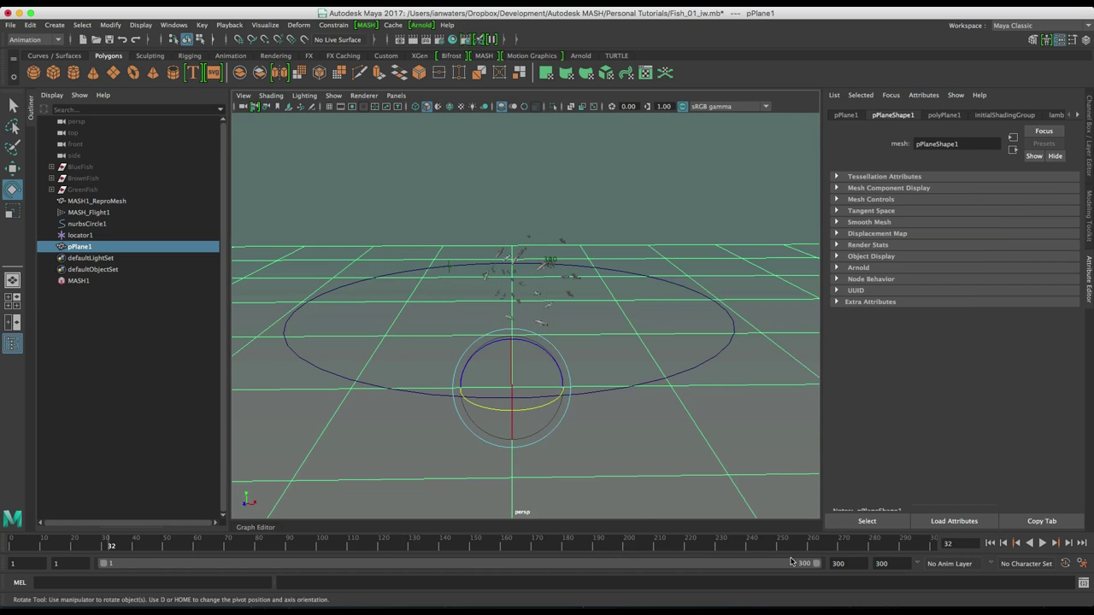
- Play the fogged scene, bring the camera low and close to the flock, then select the fish
click(1042, 542)
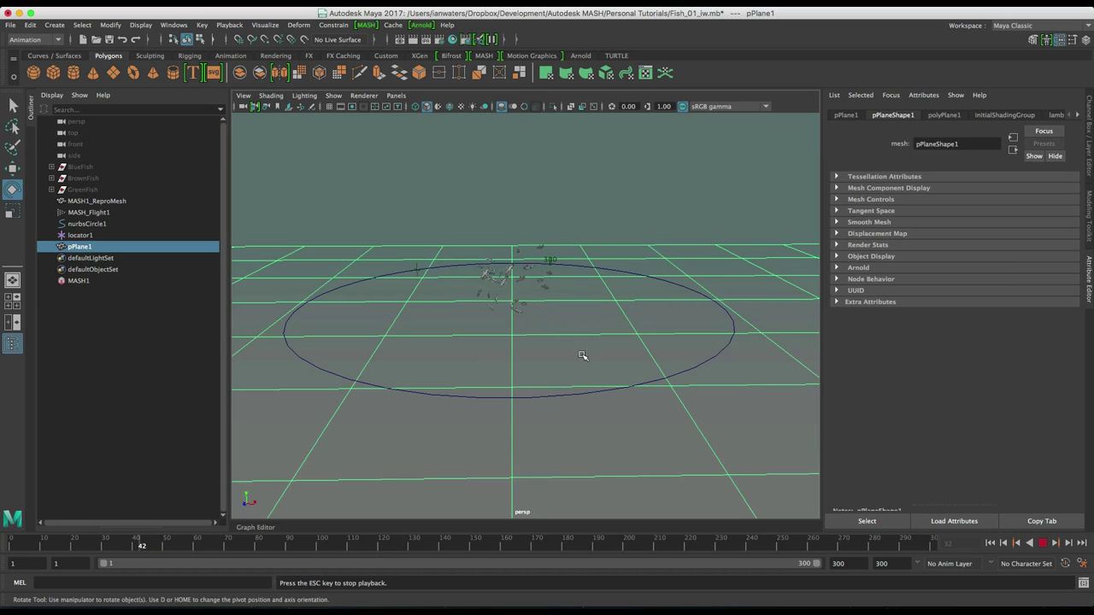
alt+drag(568, 377, 607, 404)
alt+right_drag(607, 405, 579, 424)
scroll(579, 434, up, 3)
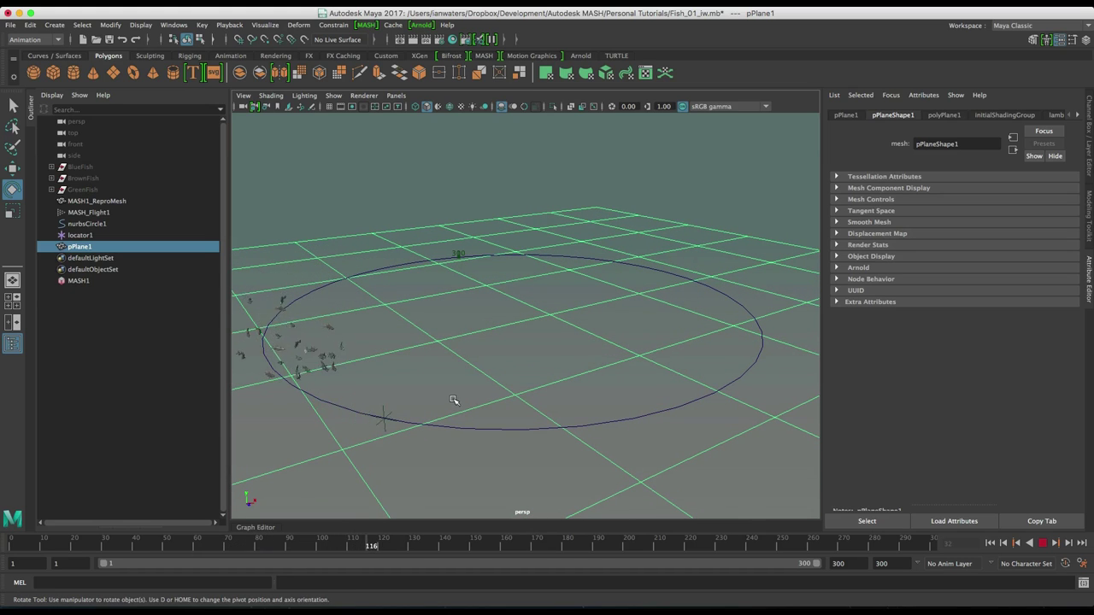
alt+right_drag(454, 402, 503, 422)
alt+drag(504, 422, 522, 383)
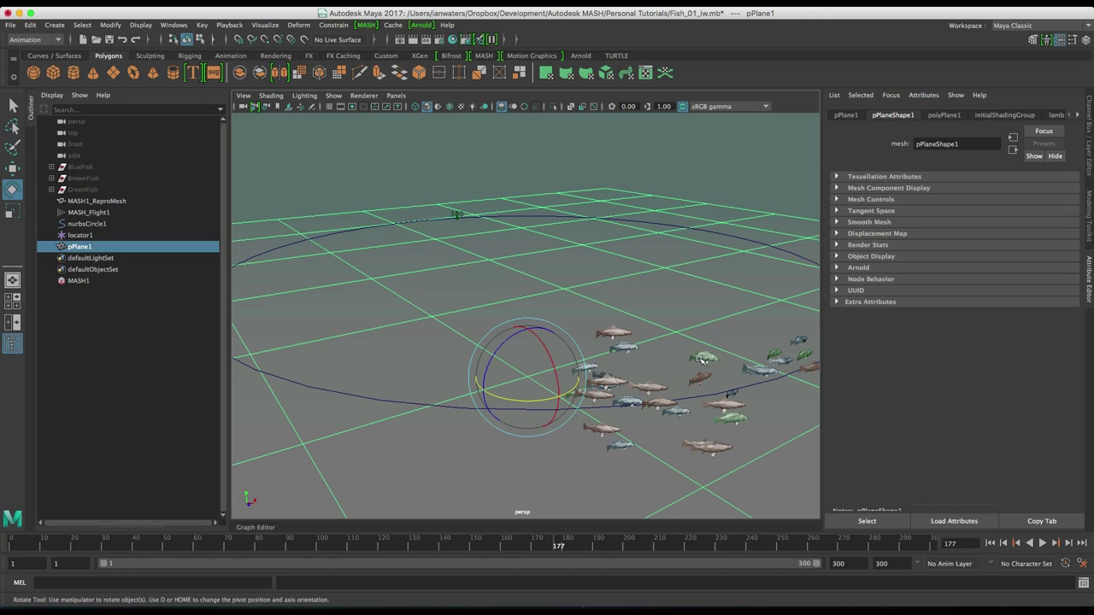
click(607, 412)
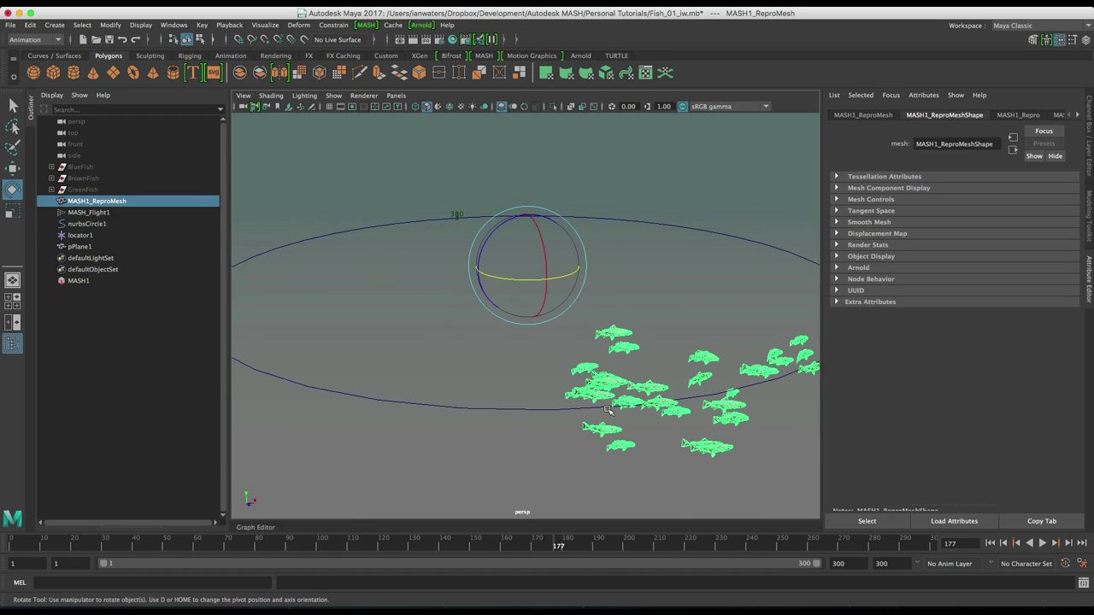